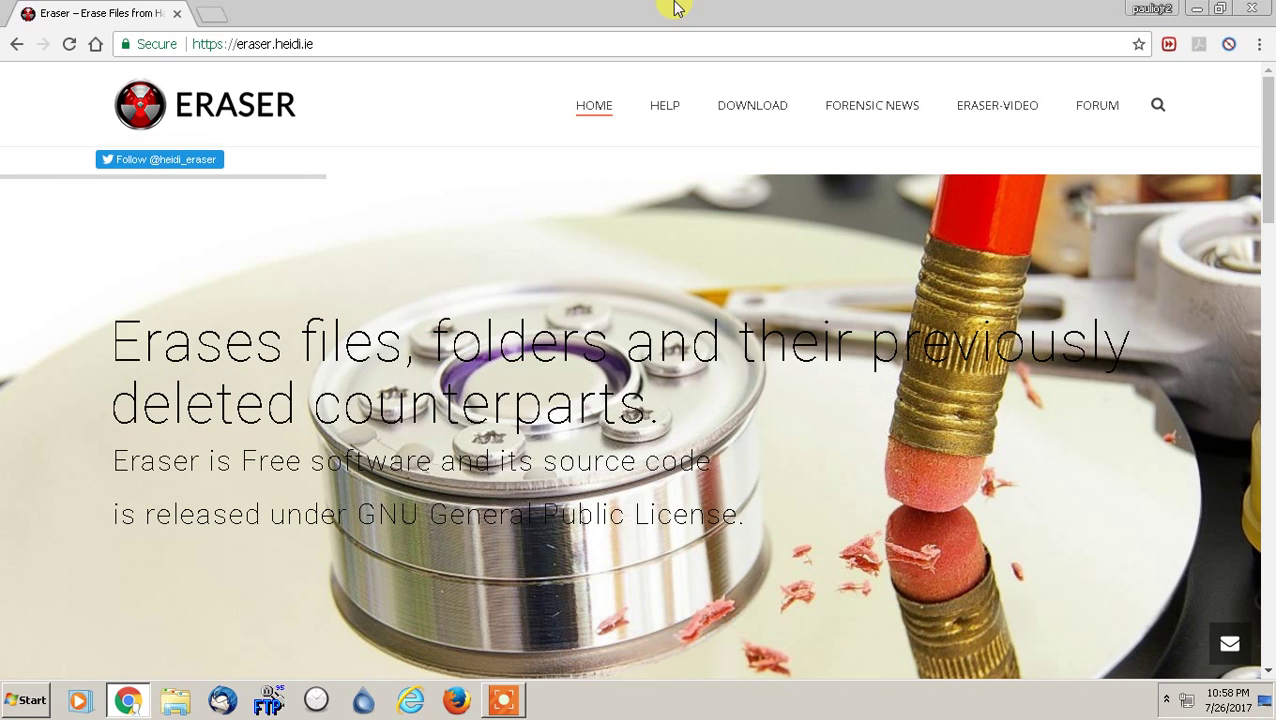
# - Open the Eraser site's download page and go to the download of the Eraser 6.2.0.2979 build
pyautogui.click(372, 43)
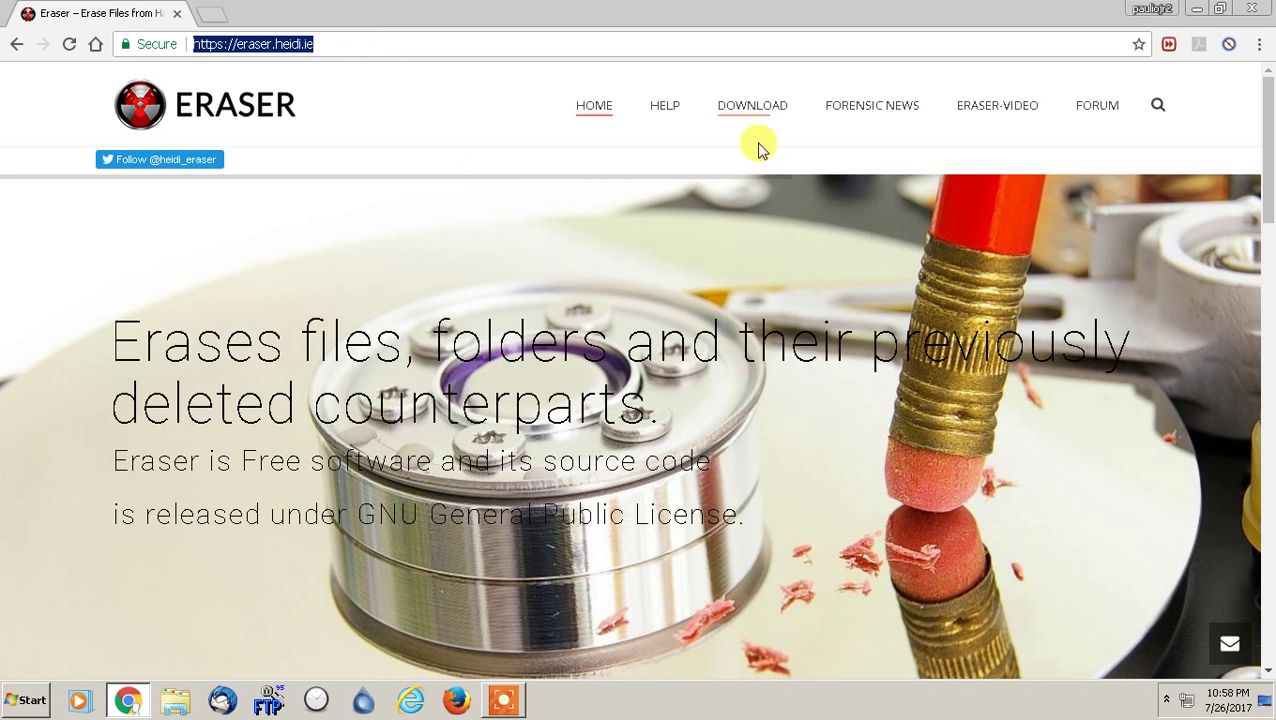
pyautogui.click(750, 107)
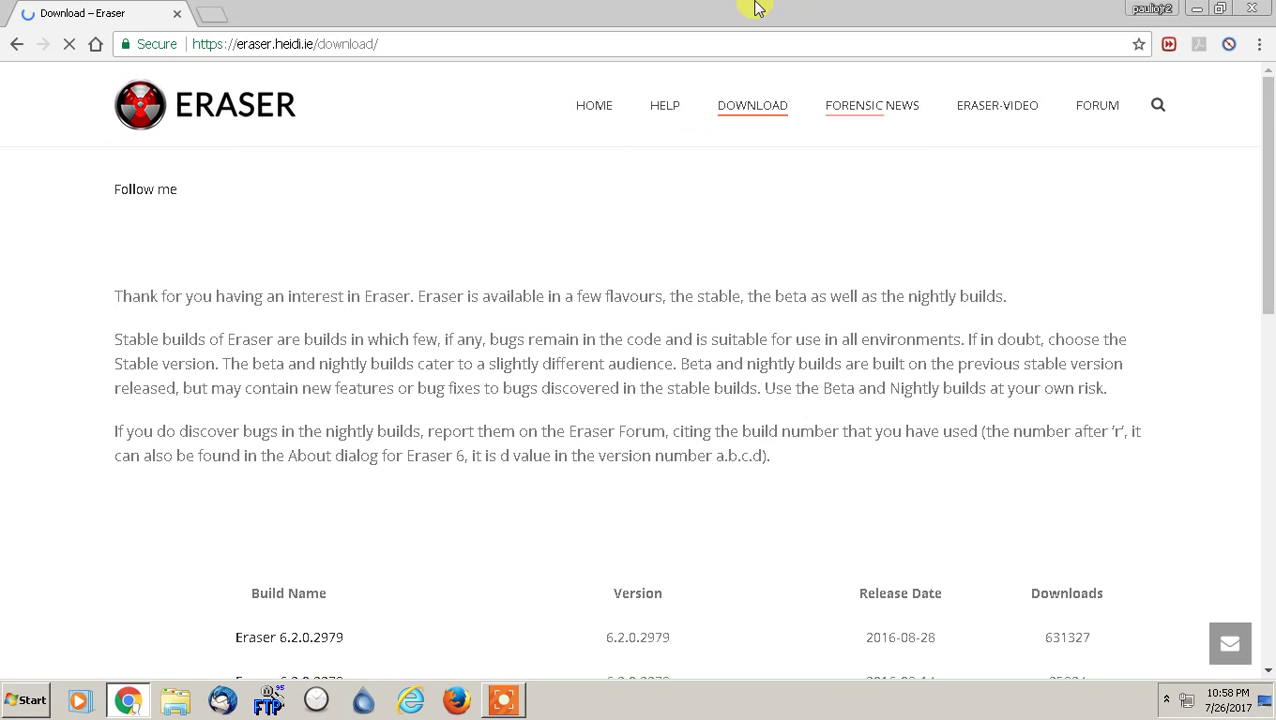
pyautogui.scroll(-2, 578, 399)
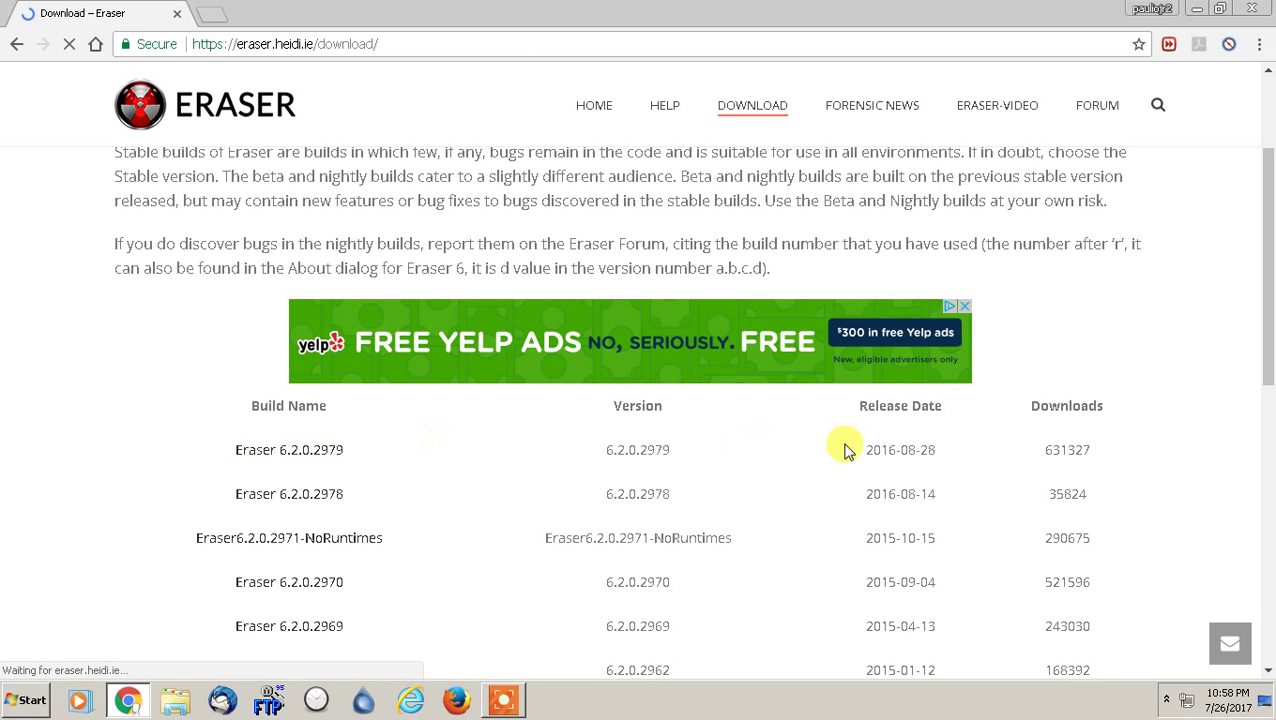
pyautogui.click(319, 450)
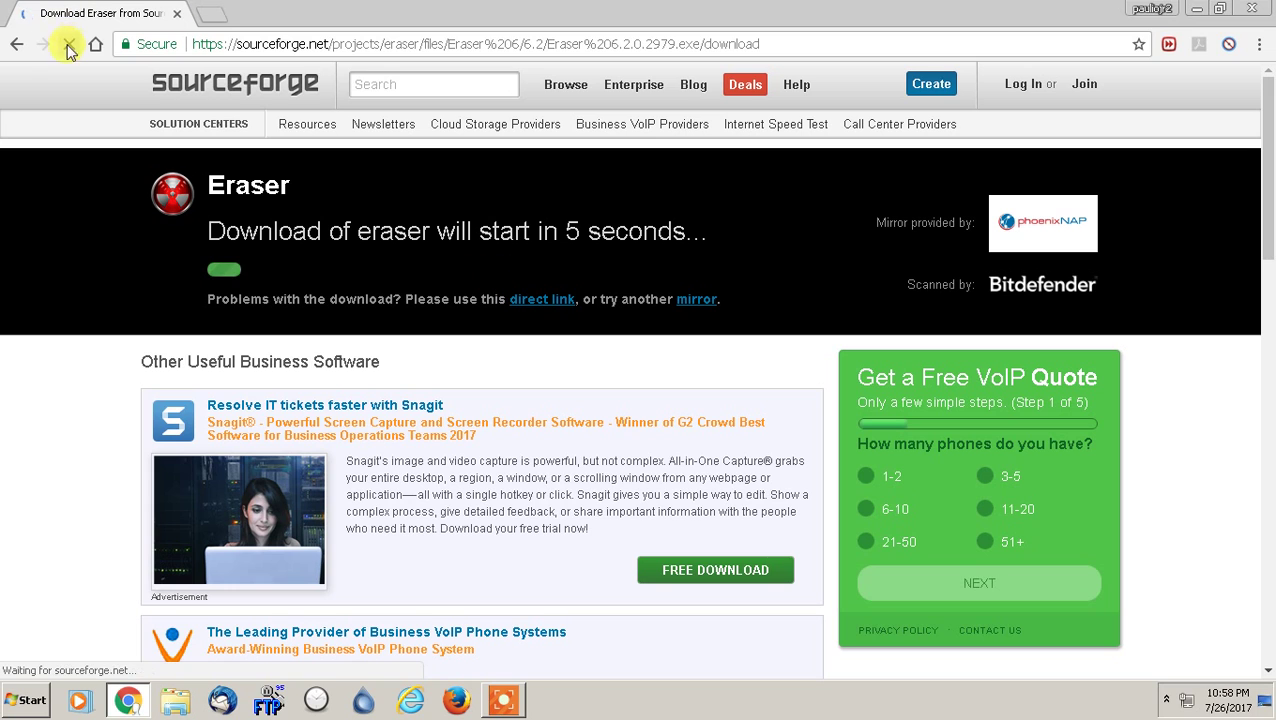
# - Go back from the SourceForge page to the Eraser build list and close the browser
pyautogui.click(15, 45)
pyautogui.click(12, 46)
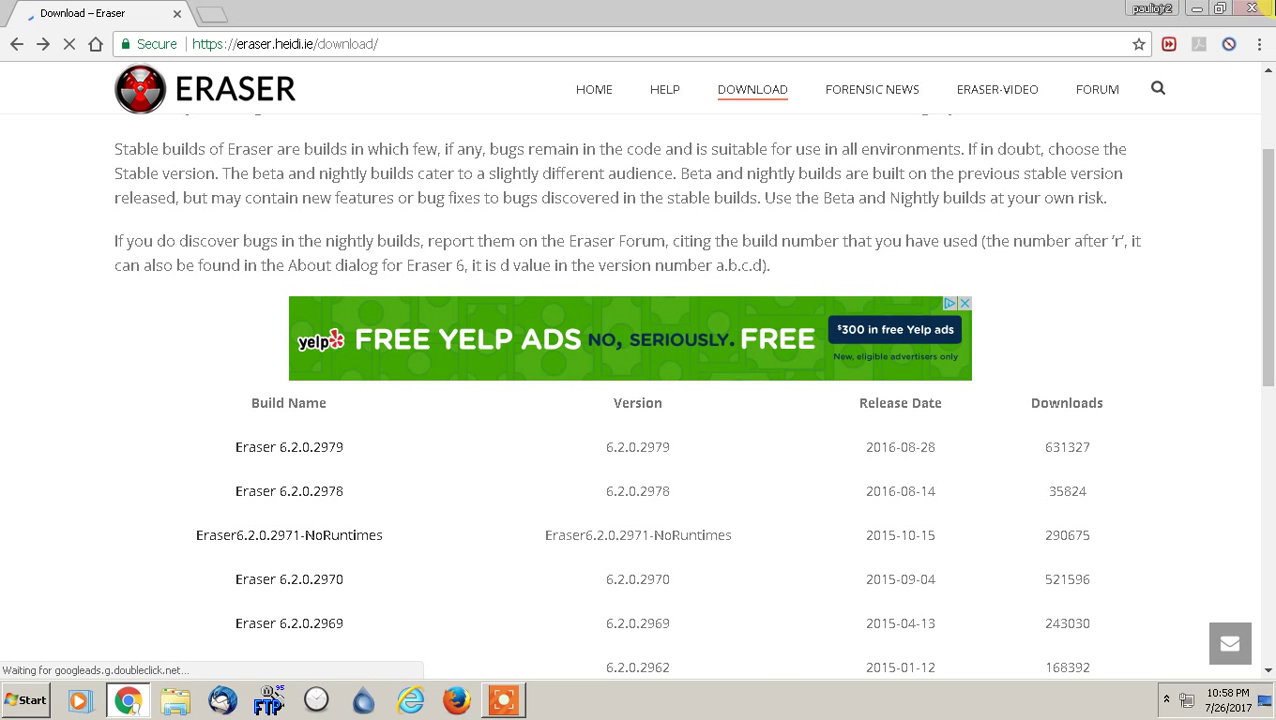
pyautogui.click(1251, 8)
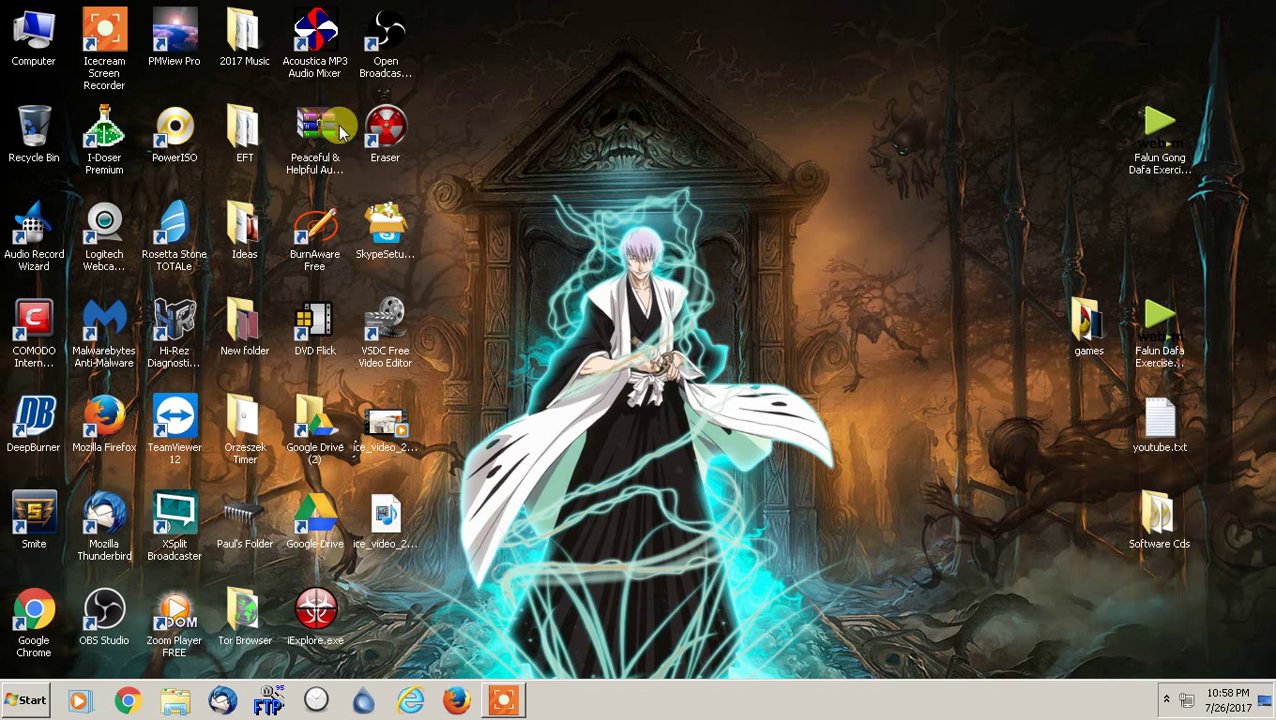
# - Launch Eraser in a maximised window and open its settings
pyautogui.doubleClick(385, 128)
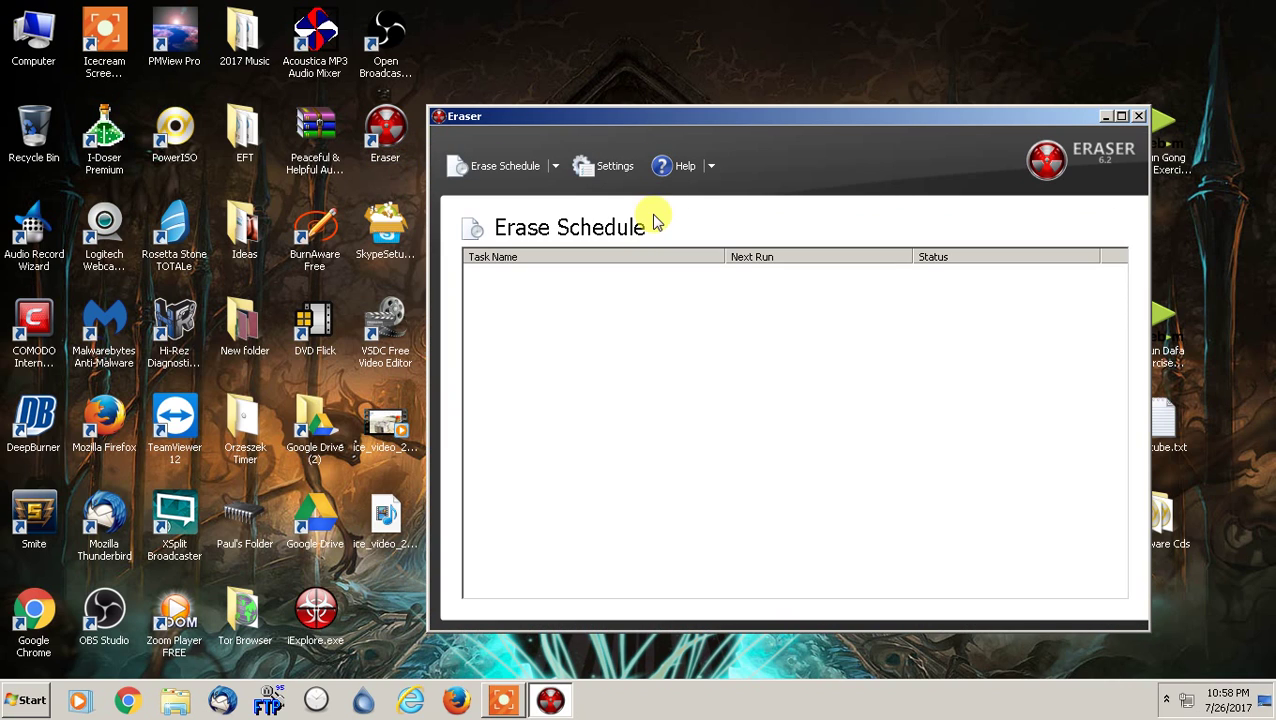
pyautogui.doubleClick(762, 120)
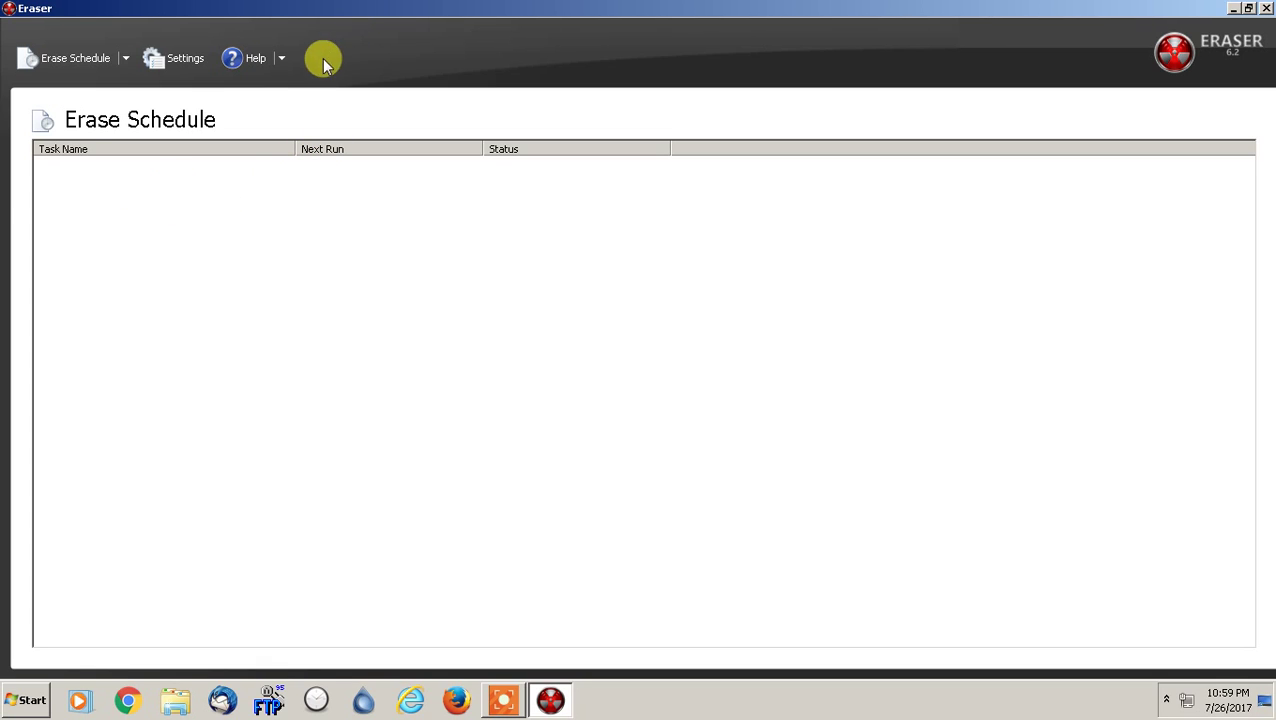
pyautogui.click(187, 58)
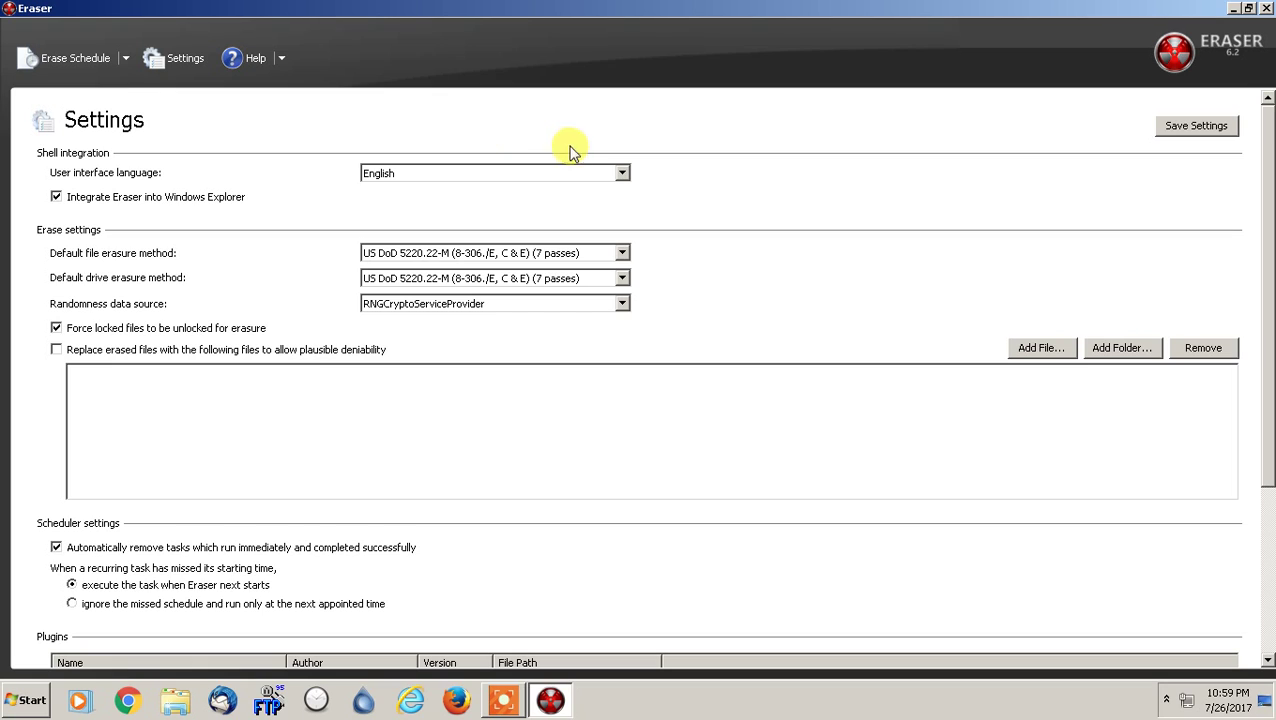
# - Examine the available default file erasure methods and their numbers of passes
pyautogui.click(514, 258)
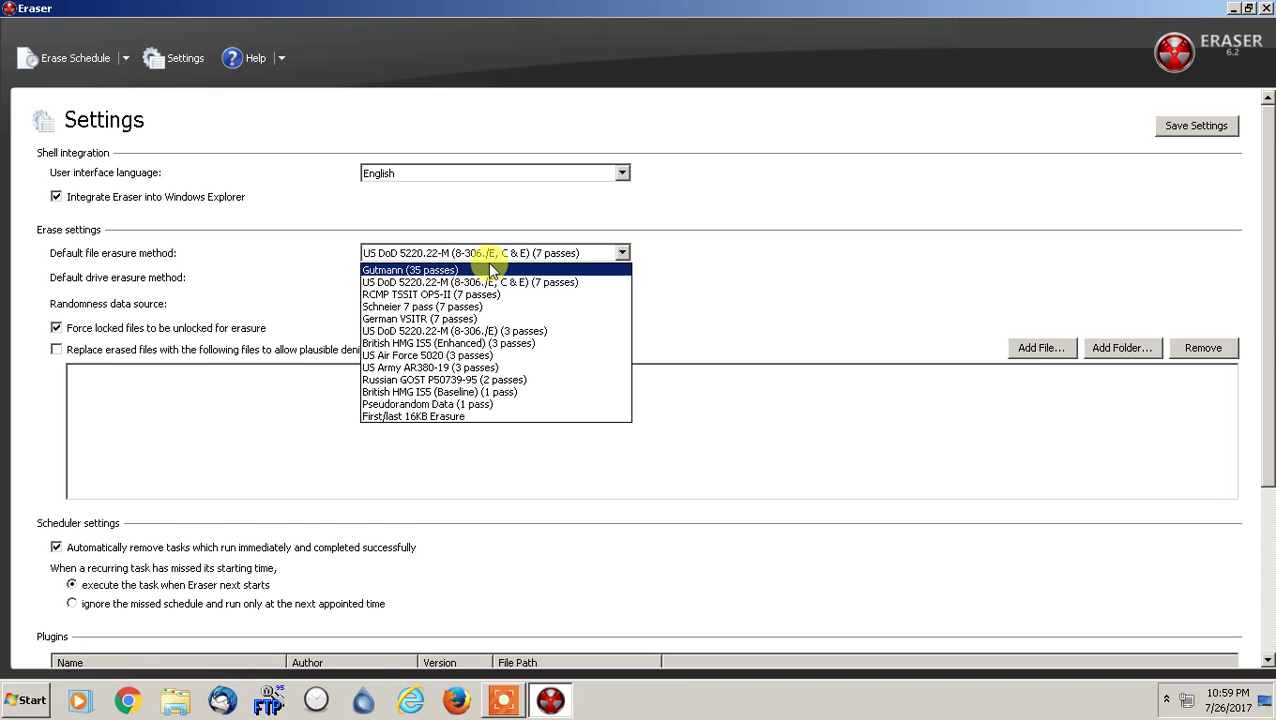
pyautogui.click(802, 206)
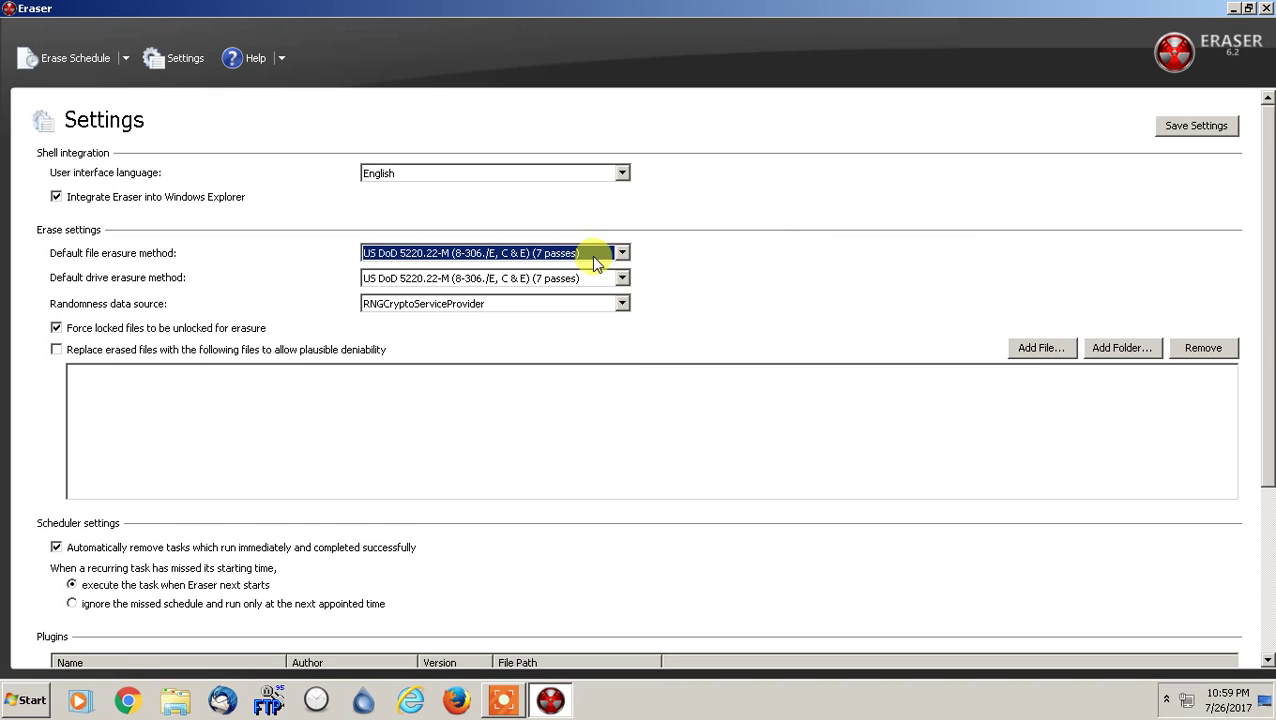
pyautogui.click(587, 254)
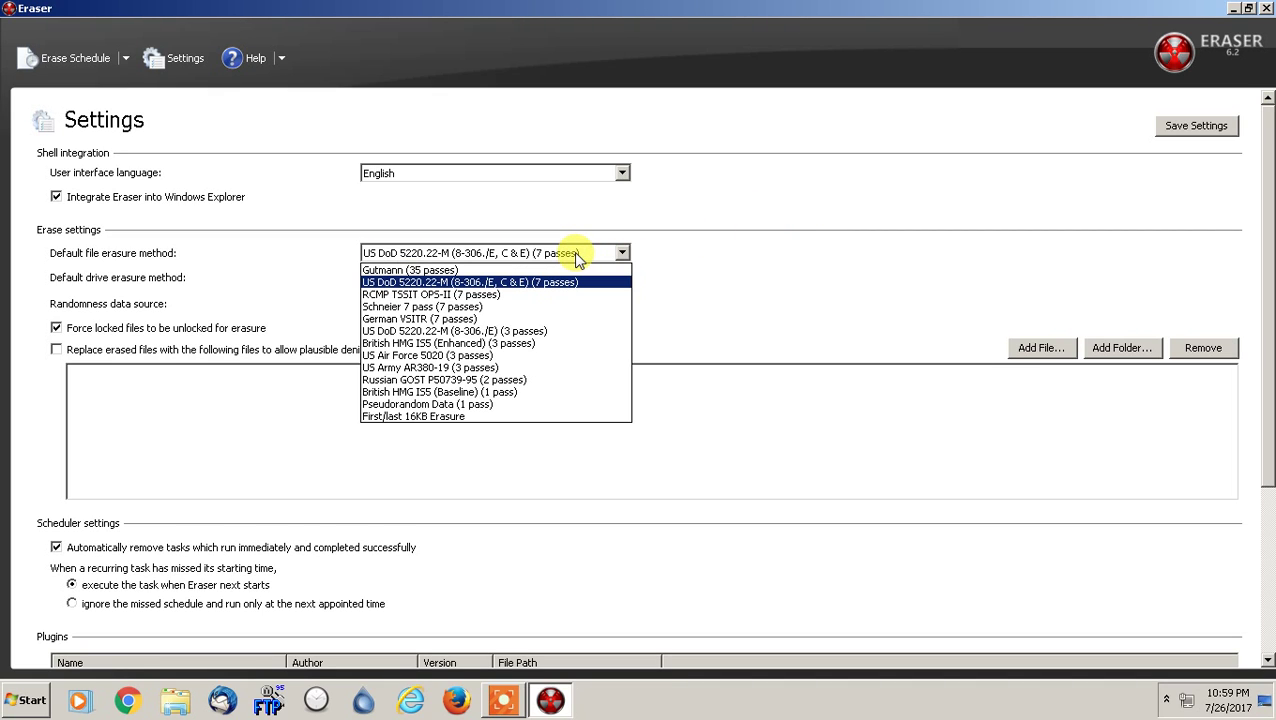
pyautogui.click(704, 224)
pyautogui.scroll(-1, 595, 262)
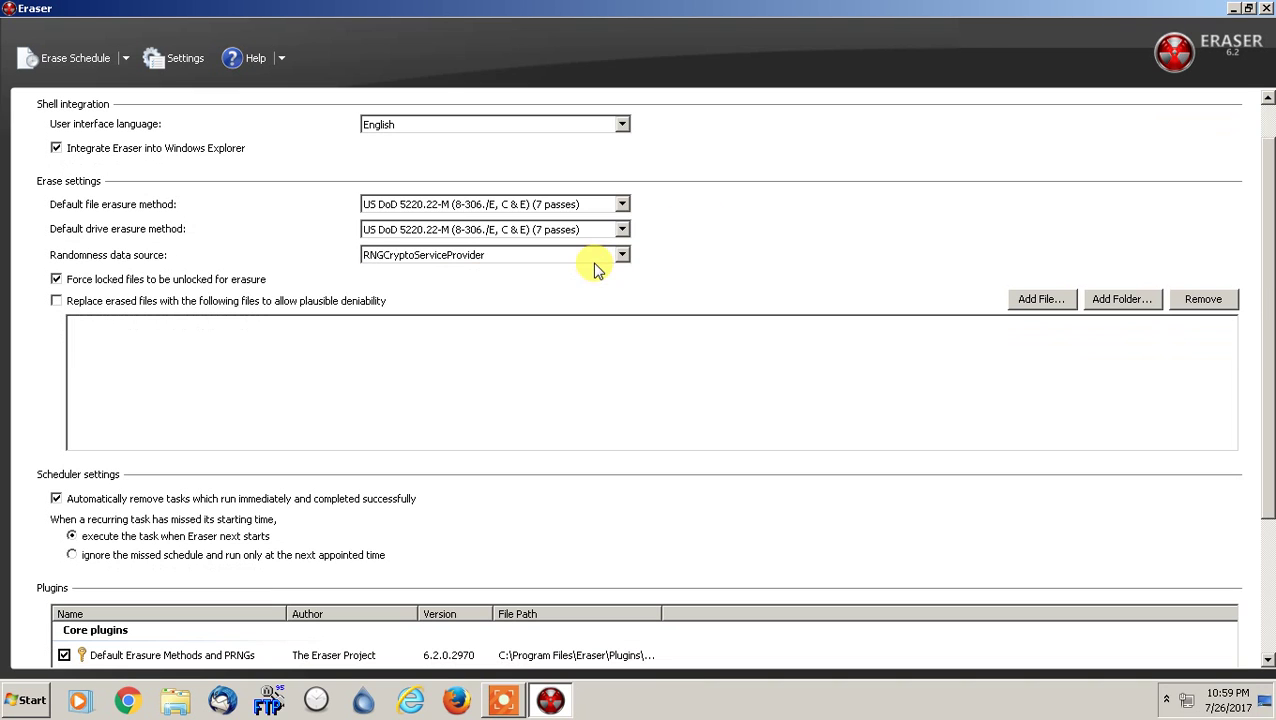
pyautogui.click(598, 210)
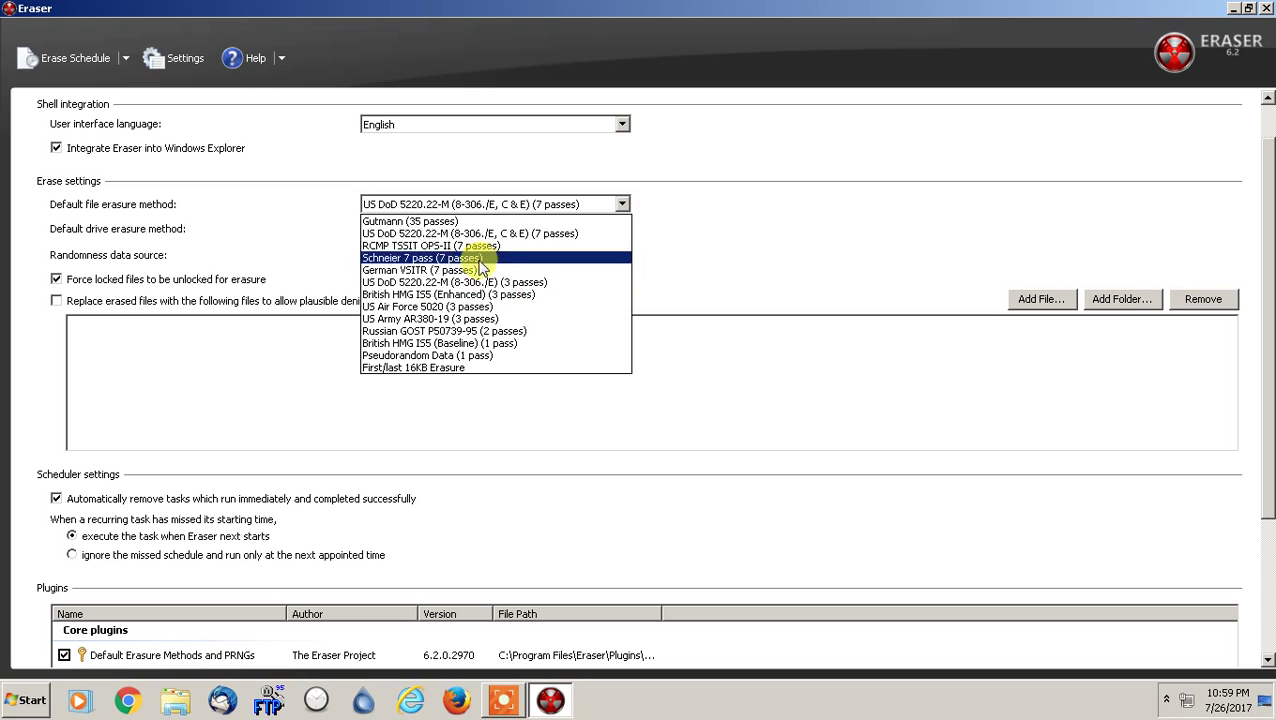
pyautogui.click(763, 219)
# - Set the default file erasure method to Gutmann (35 passes)
pyautogui.click(549, 204)
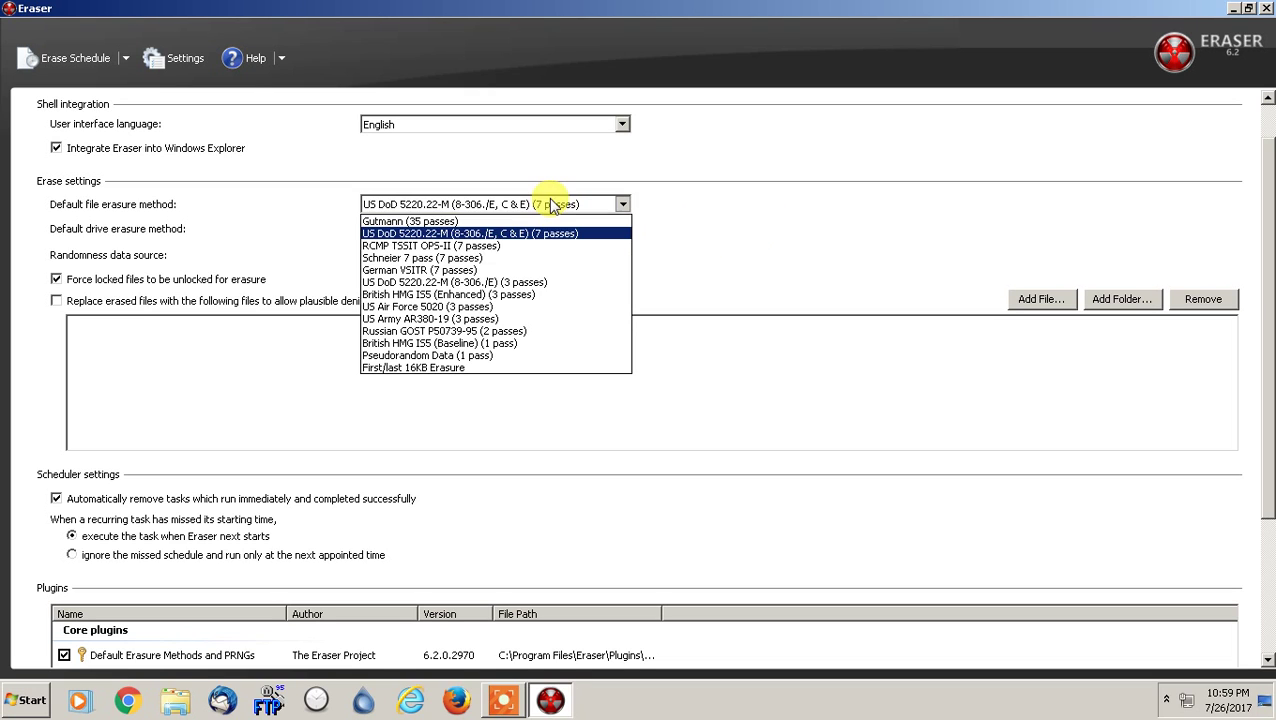
pyautogui.click(491, 221)
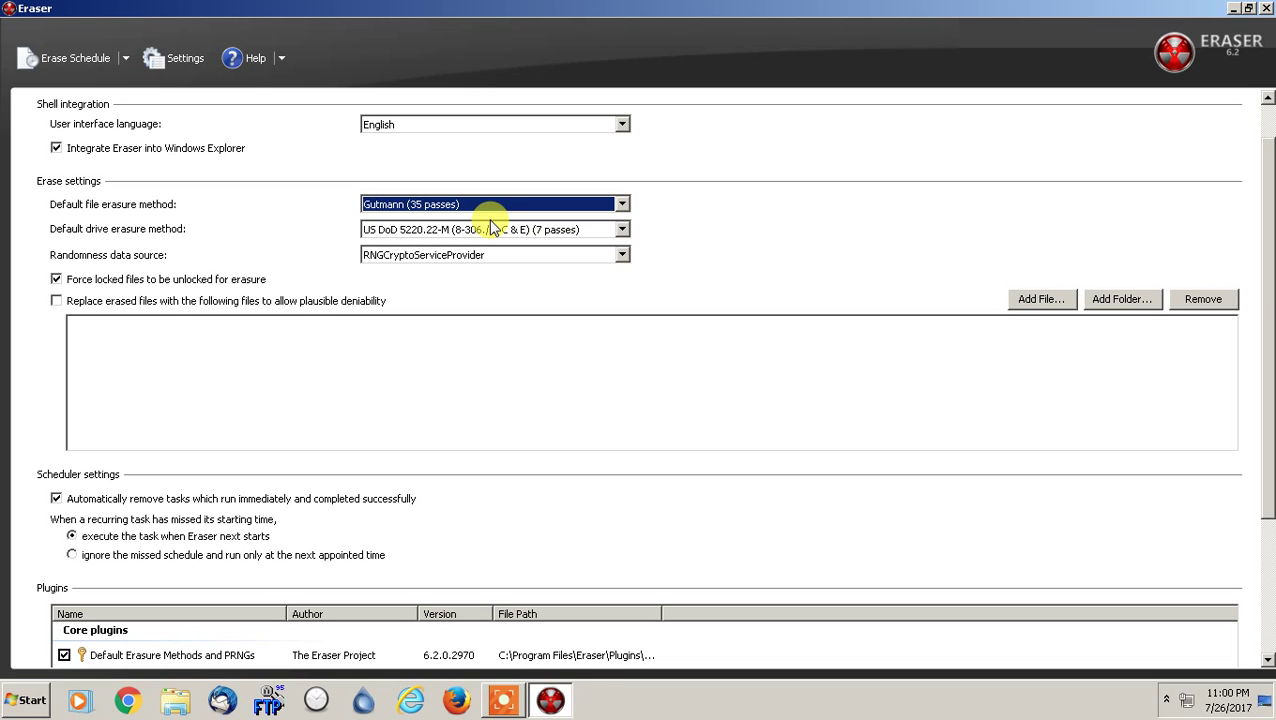
pyautogui.click(621, 205)
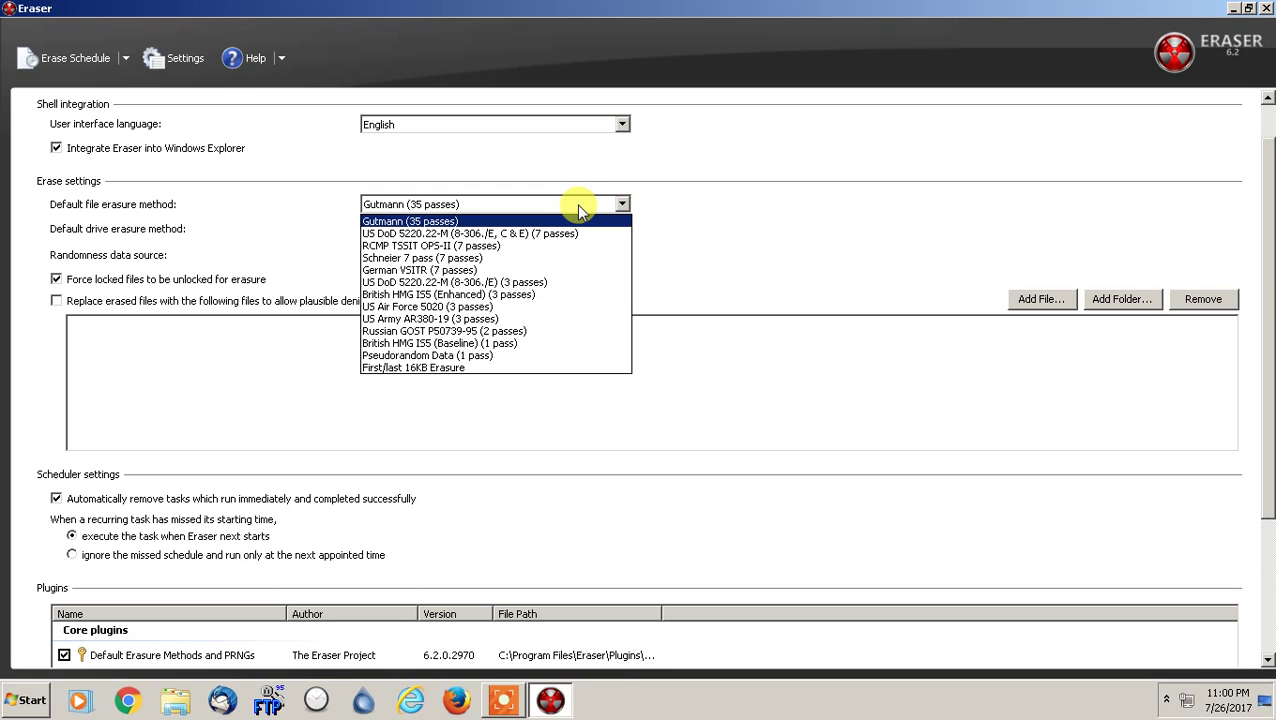
pyautogui.click(577, 206)
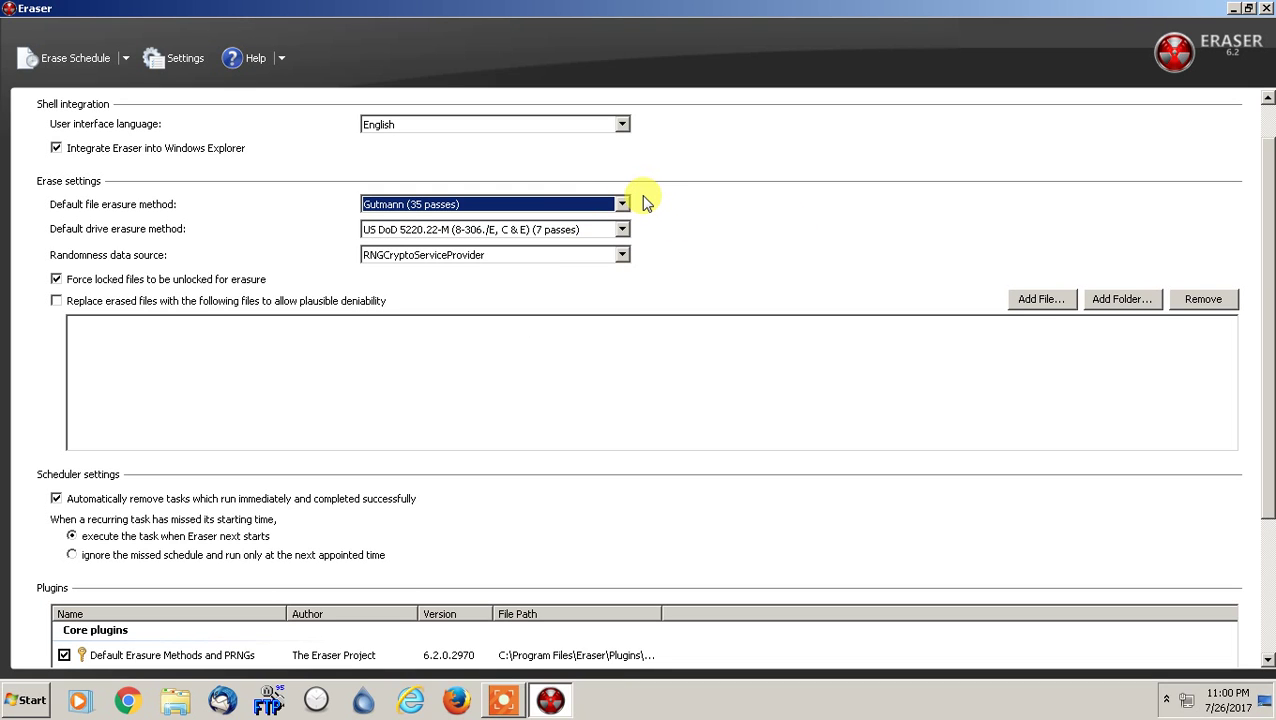
# - Set the default file erasure method to US DoD 5220.22-M (8-306./E, C & E) (7 passes)
pyautogui.click(618, 205)
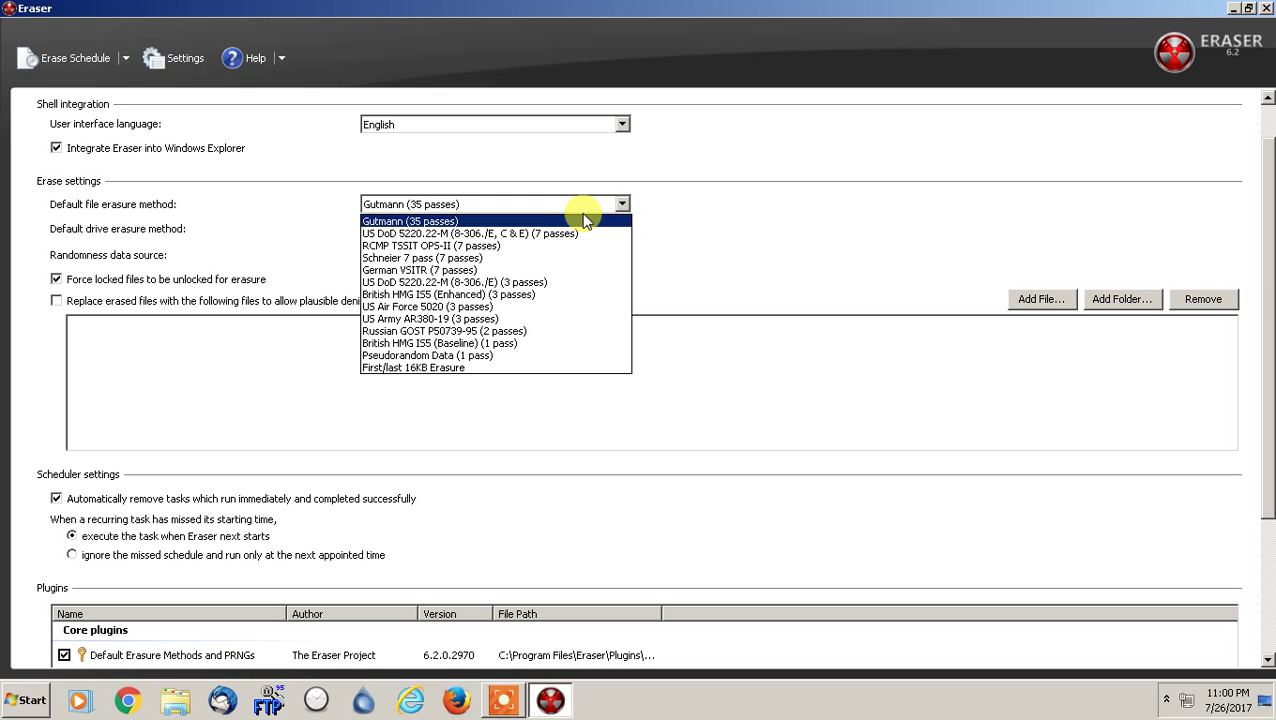
pyautogui.click(519, 236)
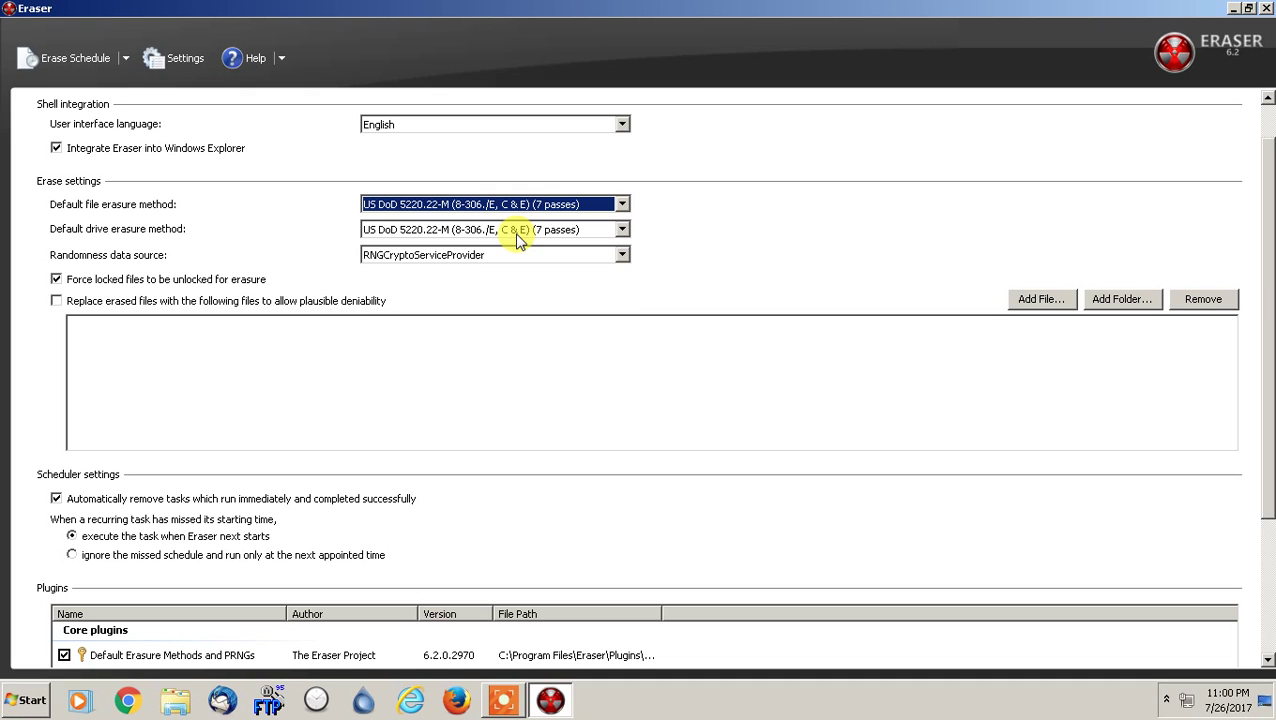
pyautogui.click(516, 203)
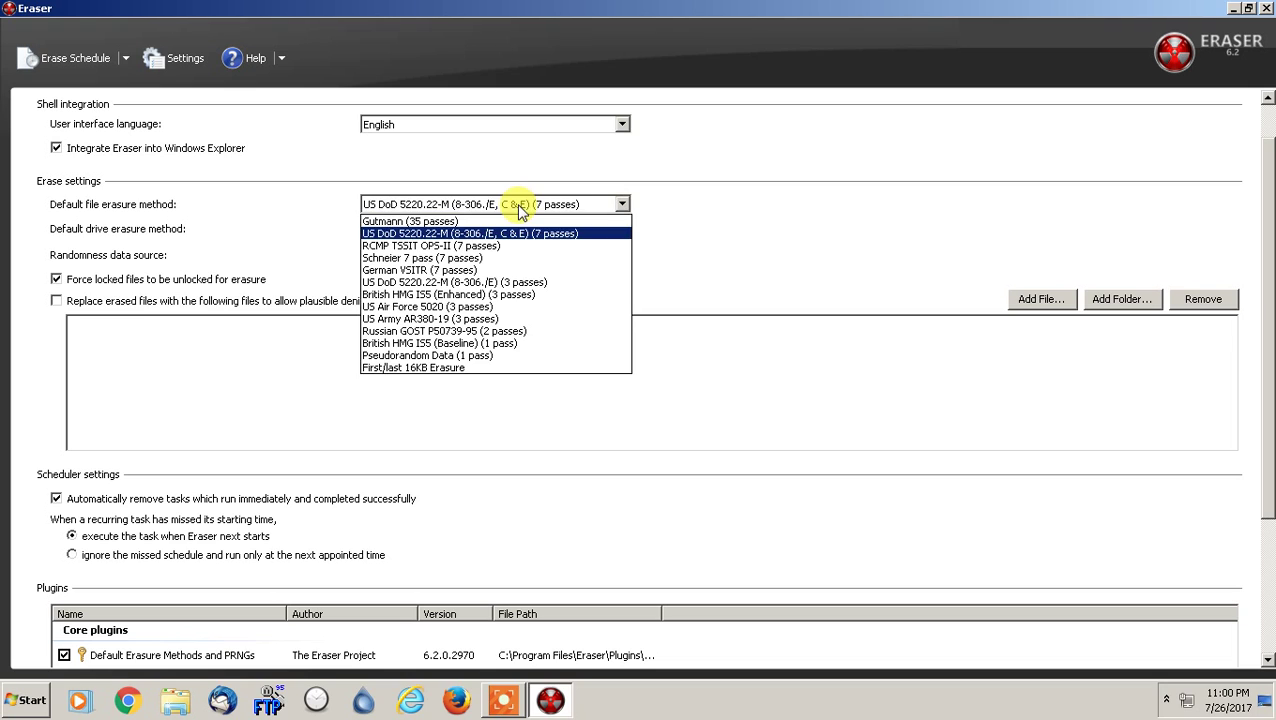
pyautogui.click(463, 234)
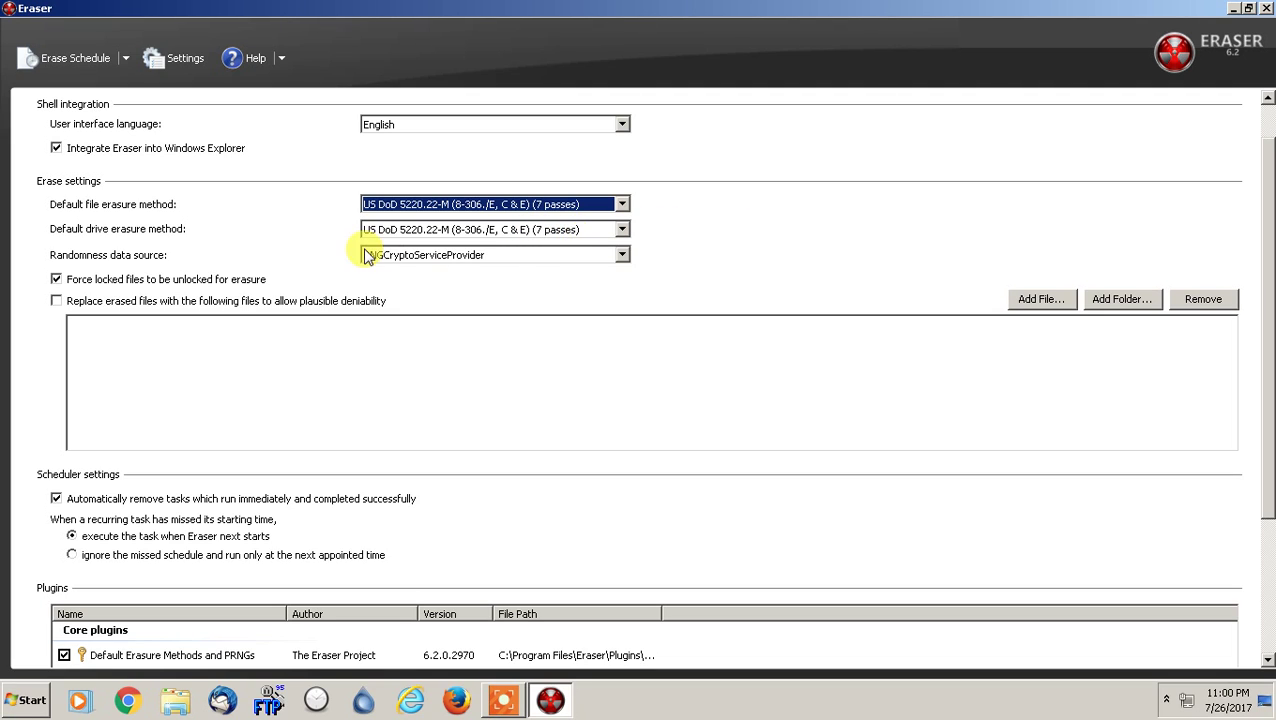
pyautogui.click(408, 204)
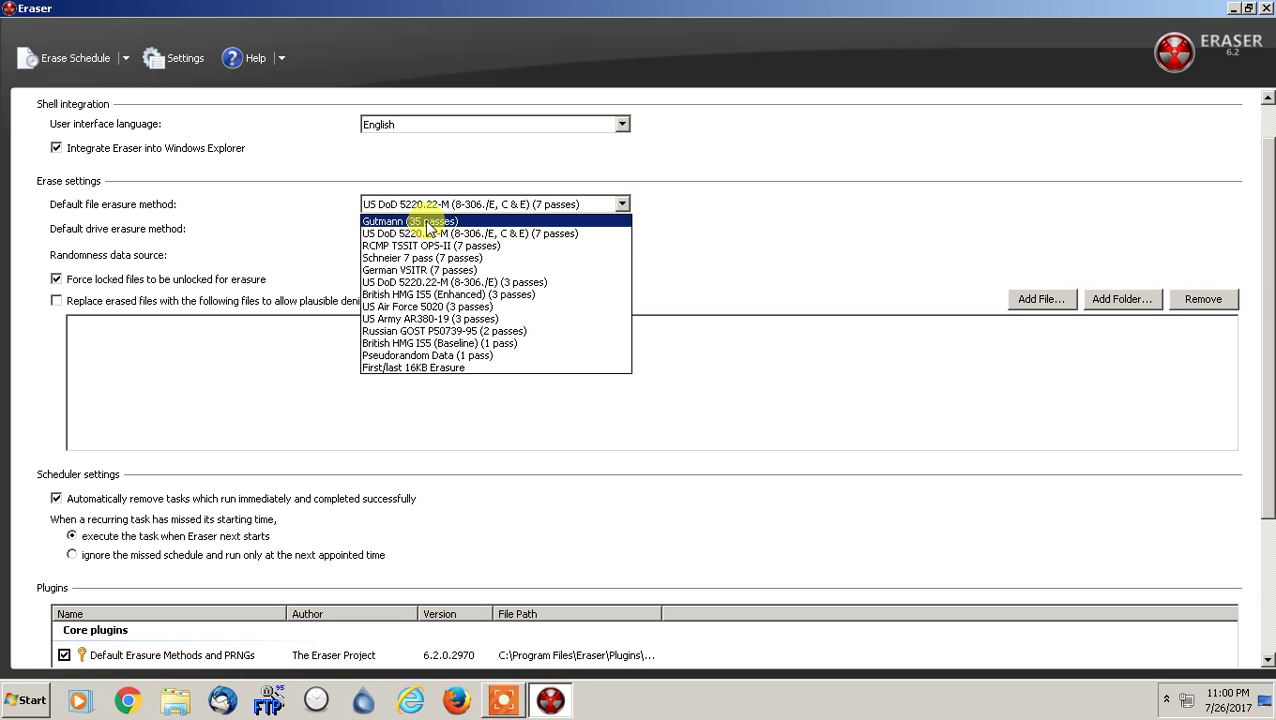
pyautogui.click(410, 233)
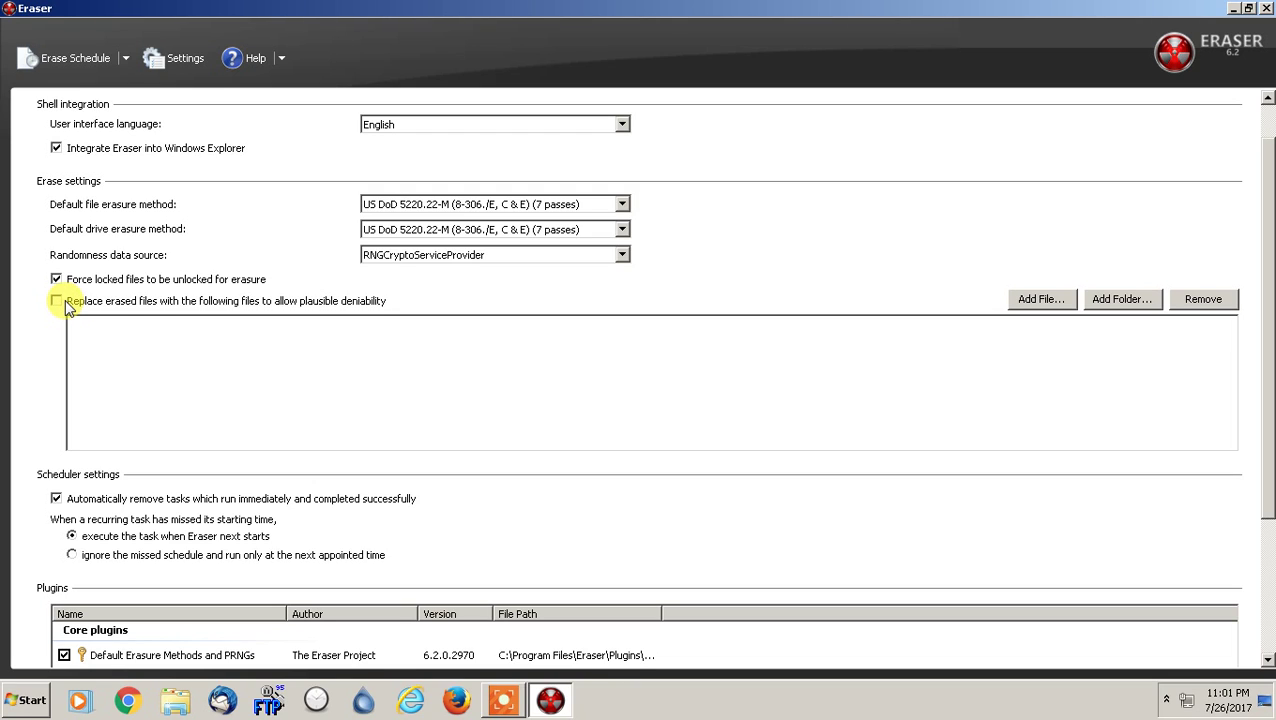
# - Turn the replacement of erased files for plausible deniability on and back off, and save the settings
pyautogui.click(56, 301)
pyautogui.click(57, 301)
pyautogui.scroll(-2, 709, 400)
pyautogui.scroll(3, 711, 400)
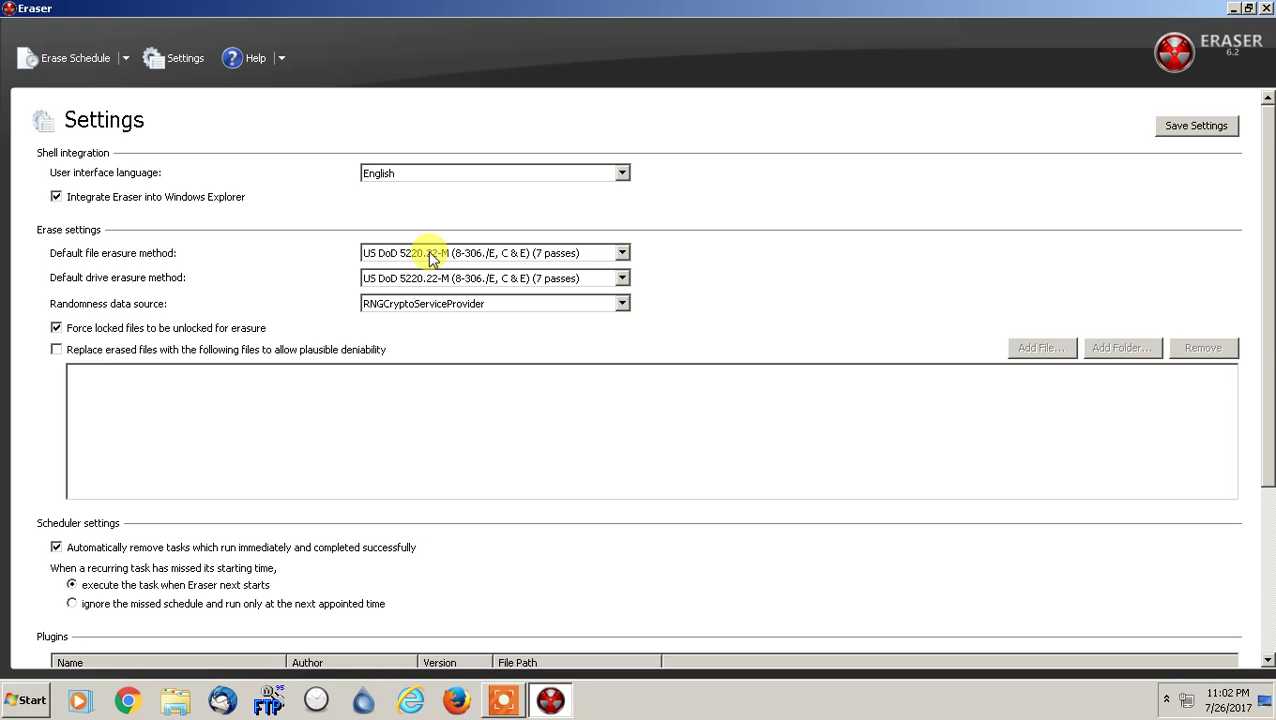
pyautogui.click(1188, 134)
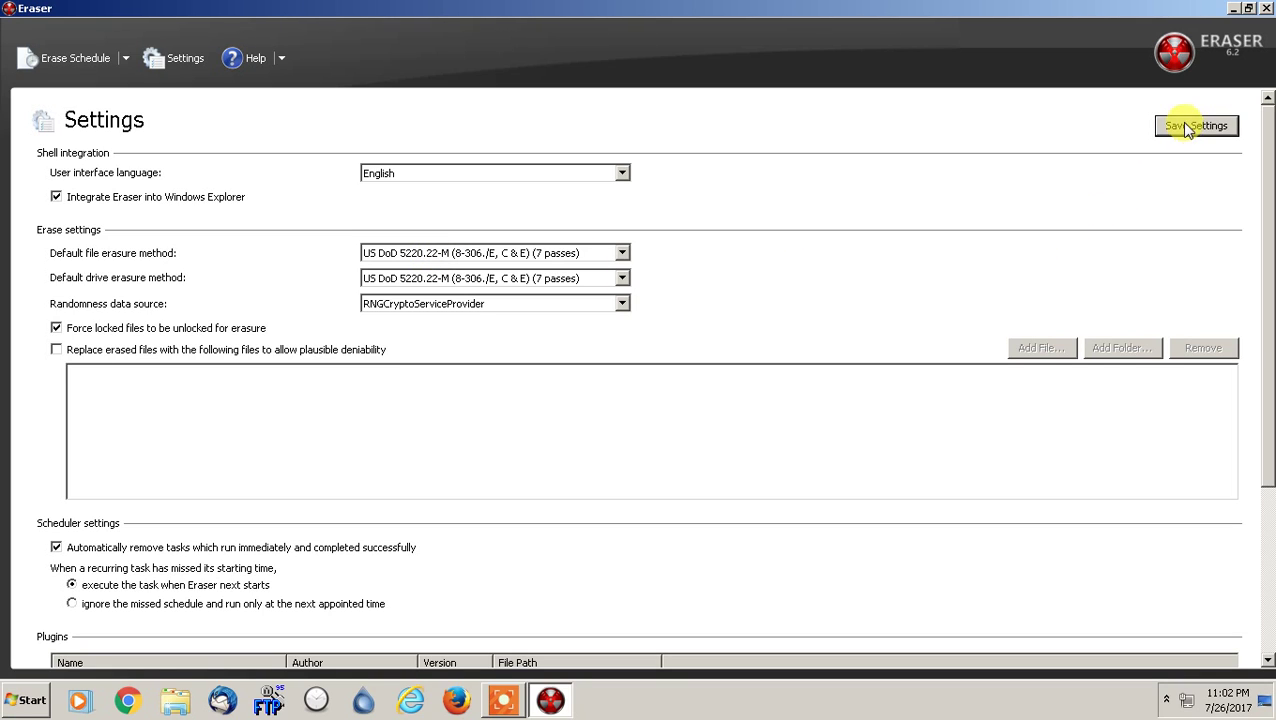
# - Create a new task in the erase schedule
pyautogui.click(74, 60)
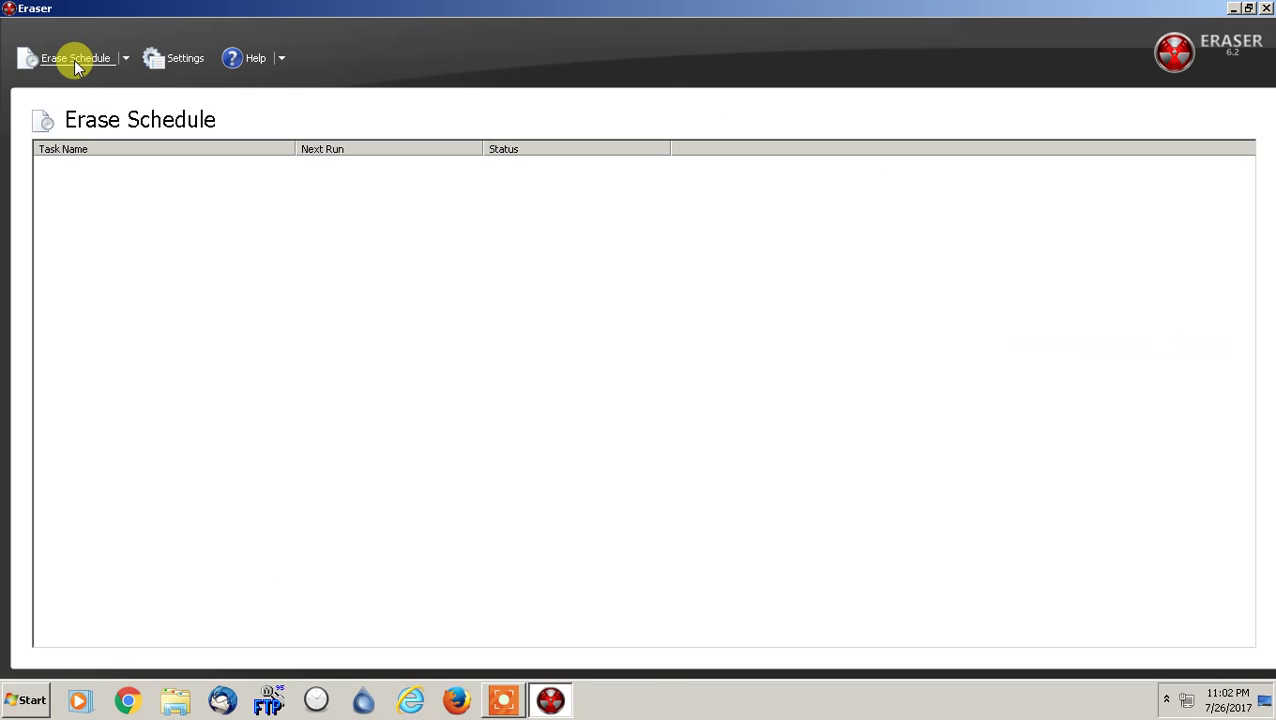
pyautogui.rightClick(166, 212)
pyautogui.rightClick(124, 184)
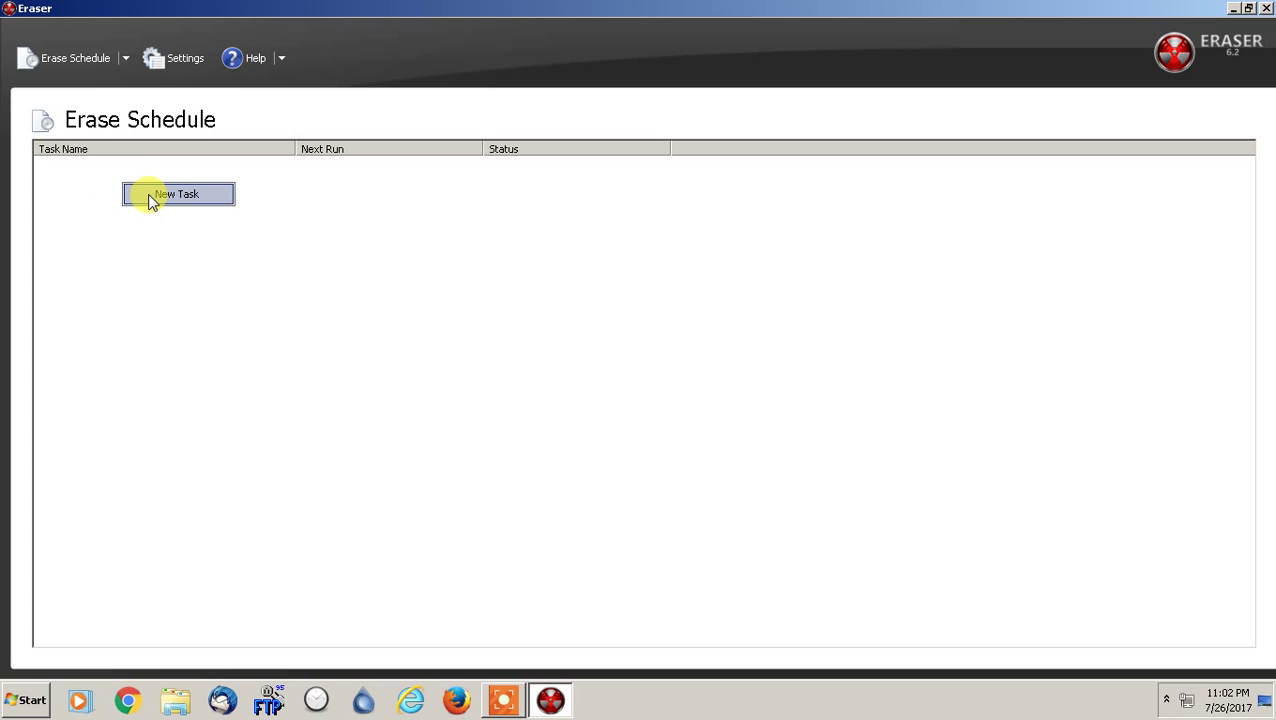
pyautogui.click(151, 201)
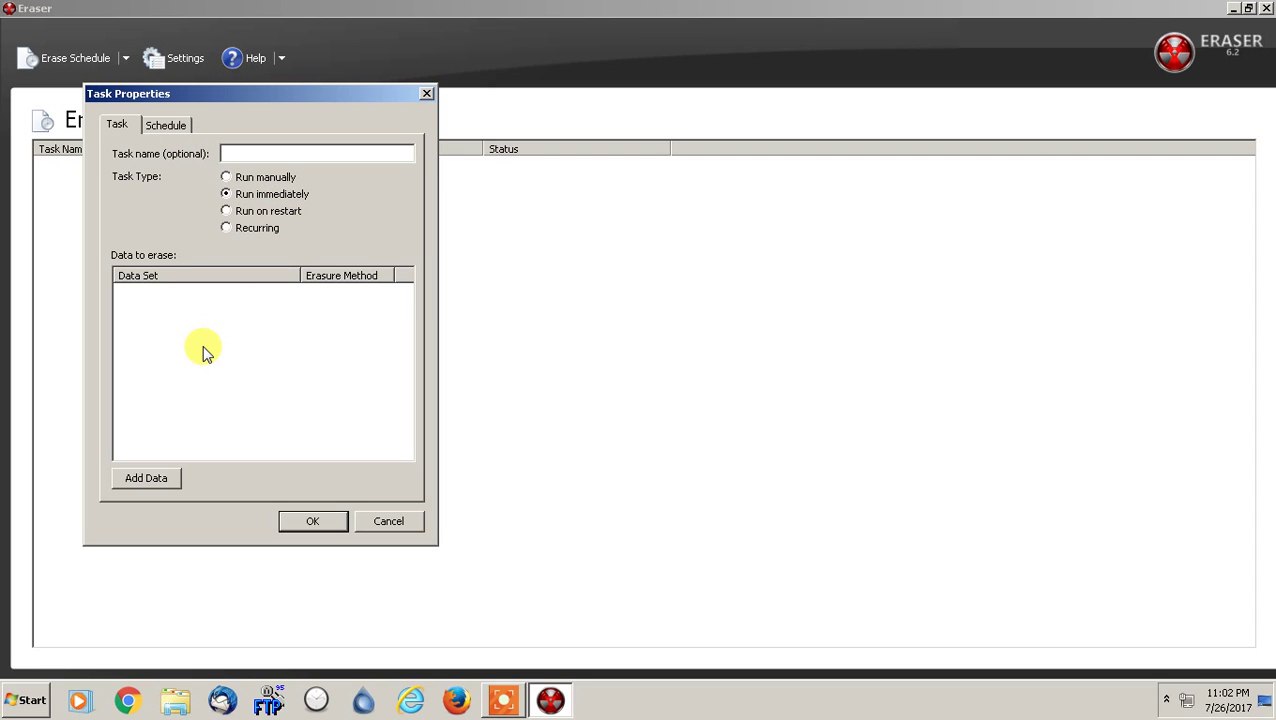
# - Start a data entry for the task with target type File and erasure method US DoD 5220.22-M (8-306./E, C & E) (7 passes)
pyautogui.click(158, 476)
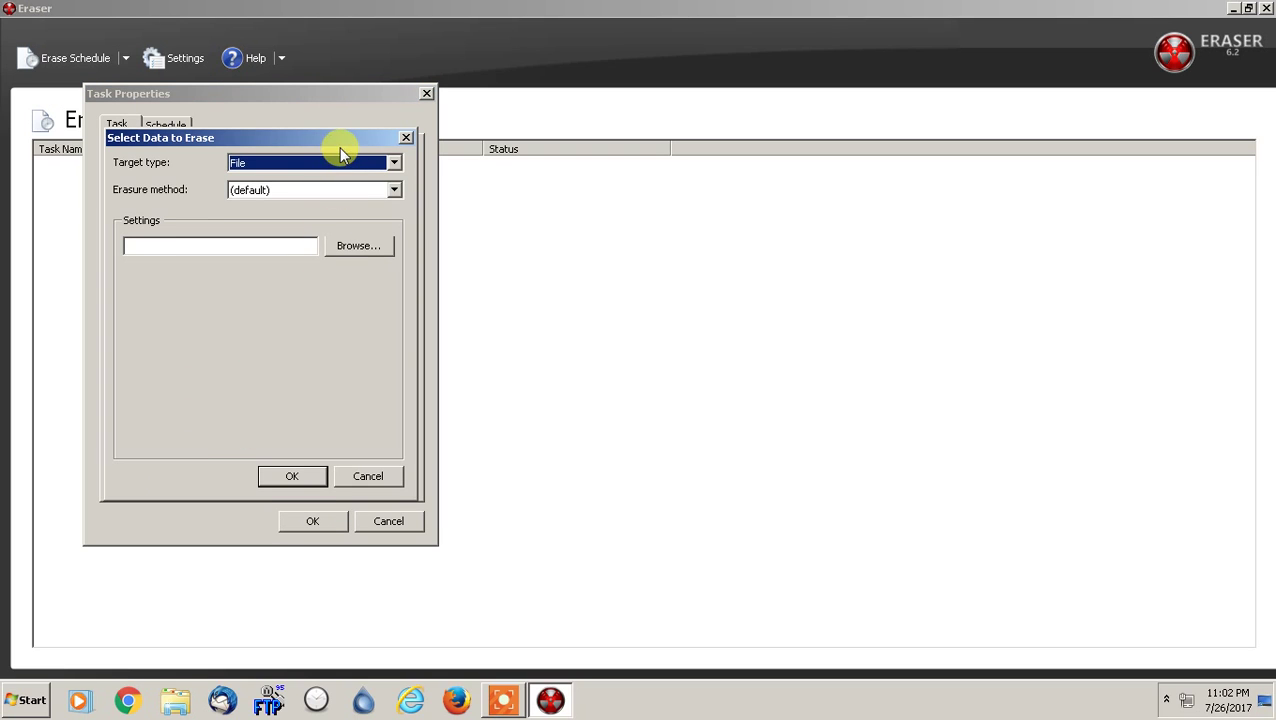
pyautogui.click(305, 165)
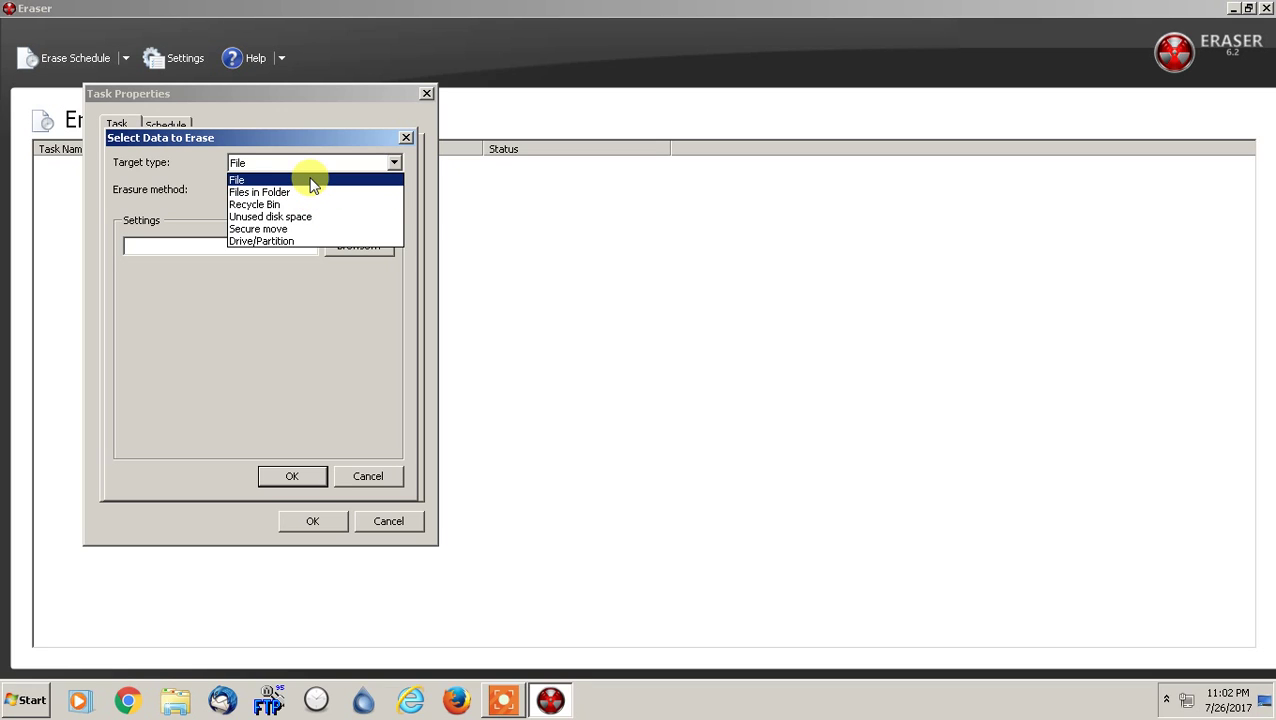
pyautogui.click(313, 181)
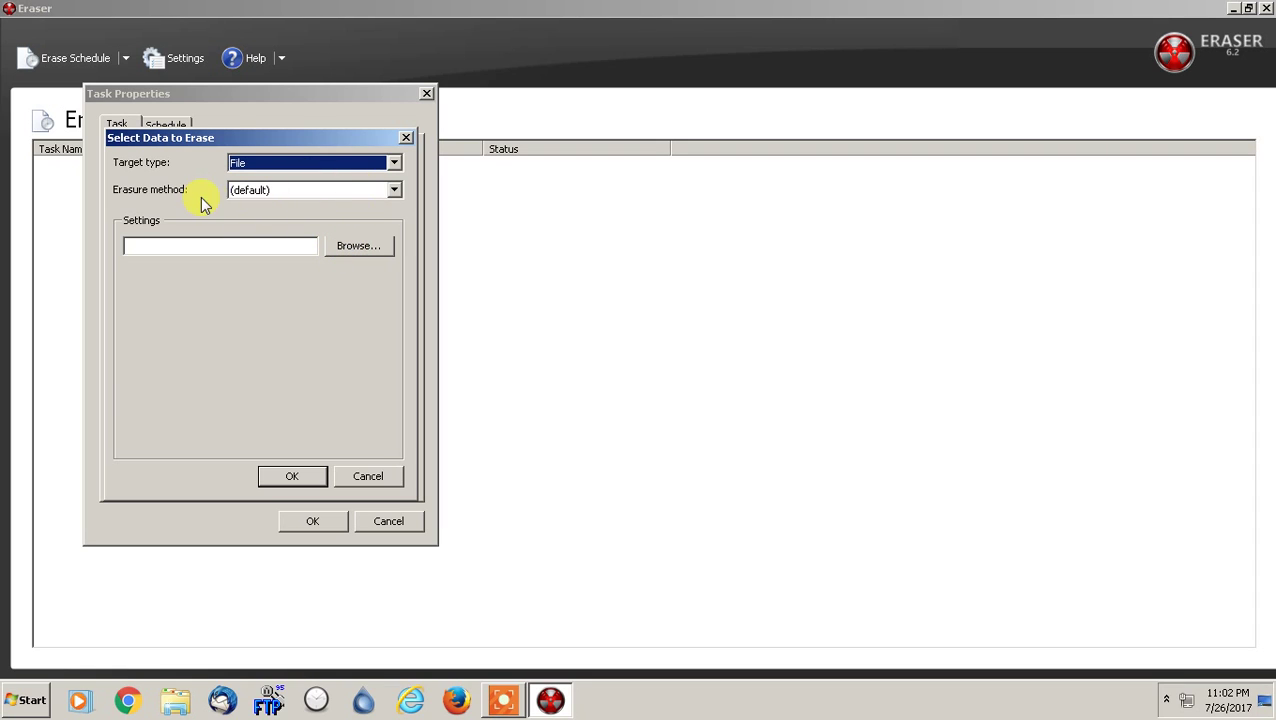
pyautogui.click(335, 192)
pyautogui.click(314, 233)
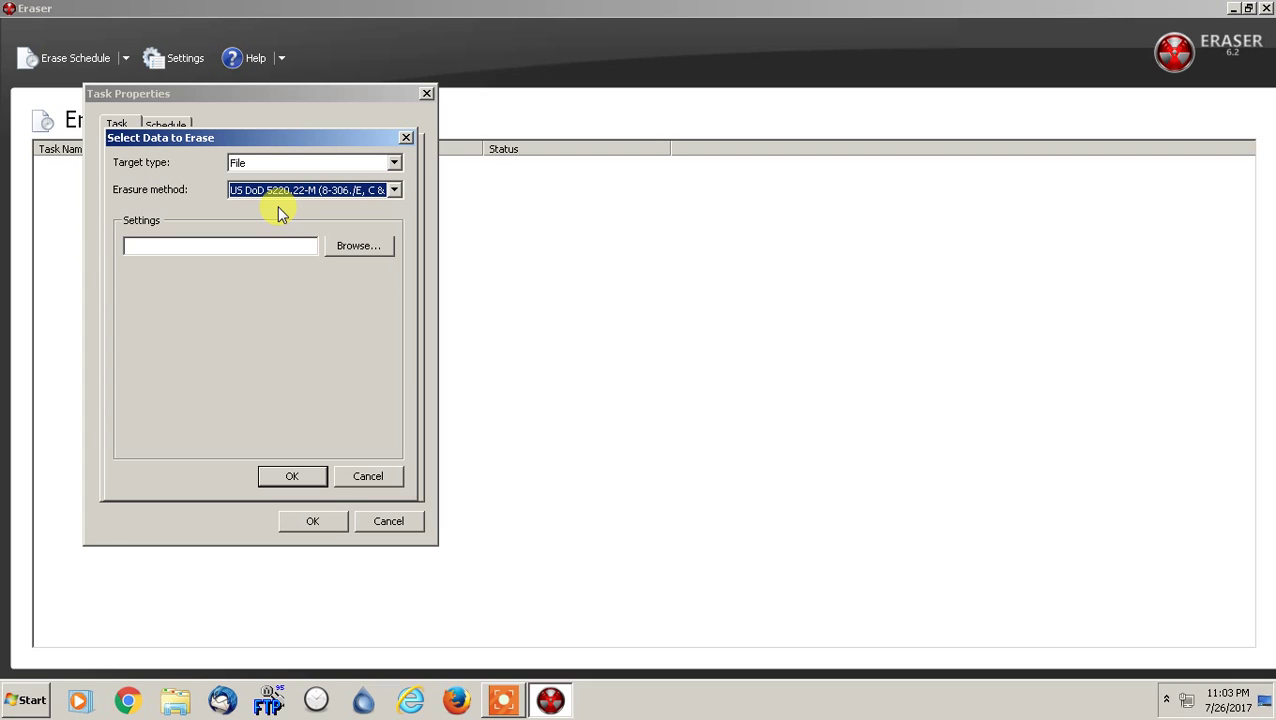
# - Add chrome-copia.png from the desktop's games folder as the file to erase and start the task
pyautogui.click(233, 245)
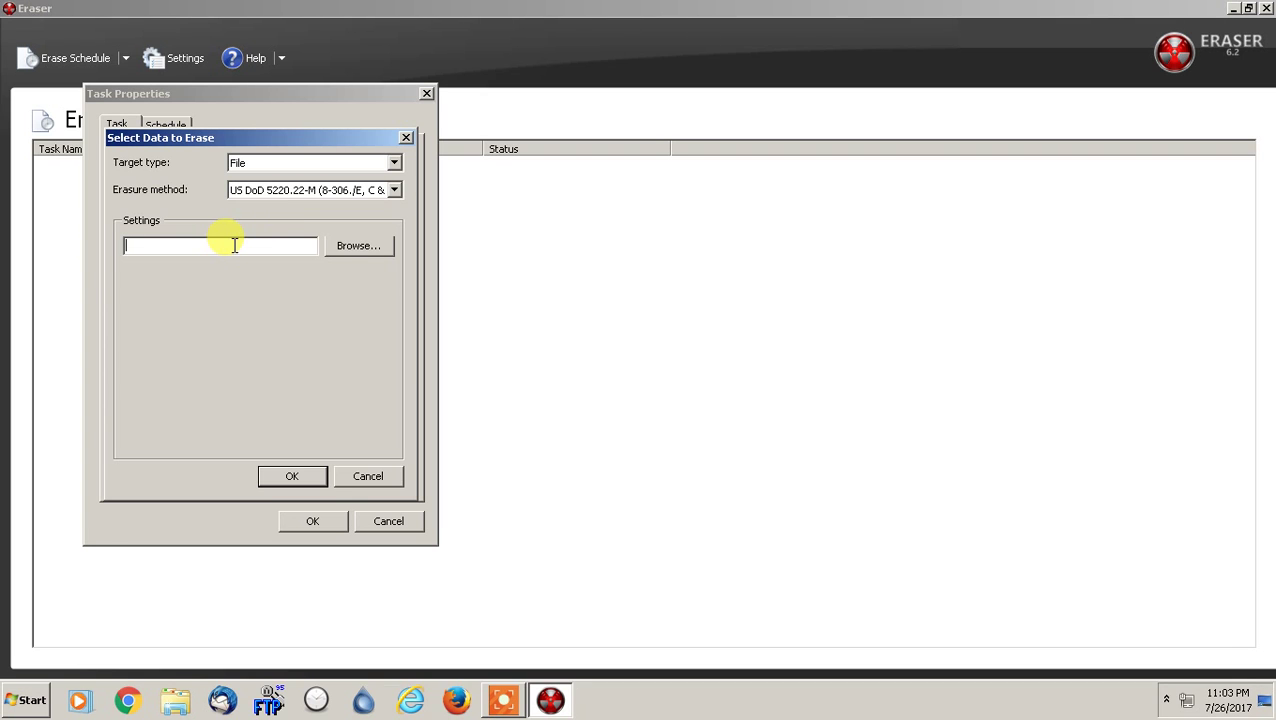
pyautogui.click(345, 248)
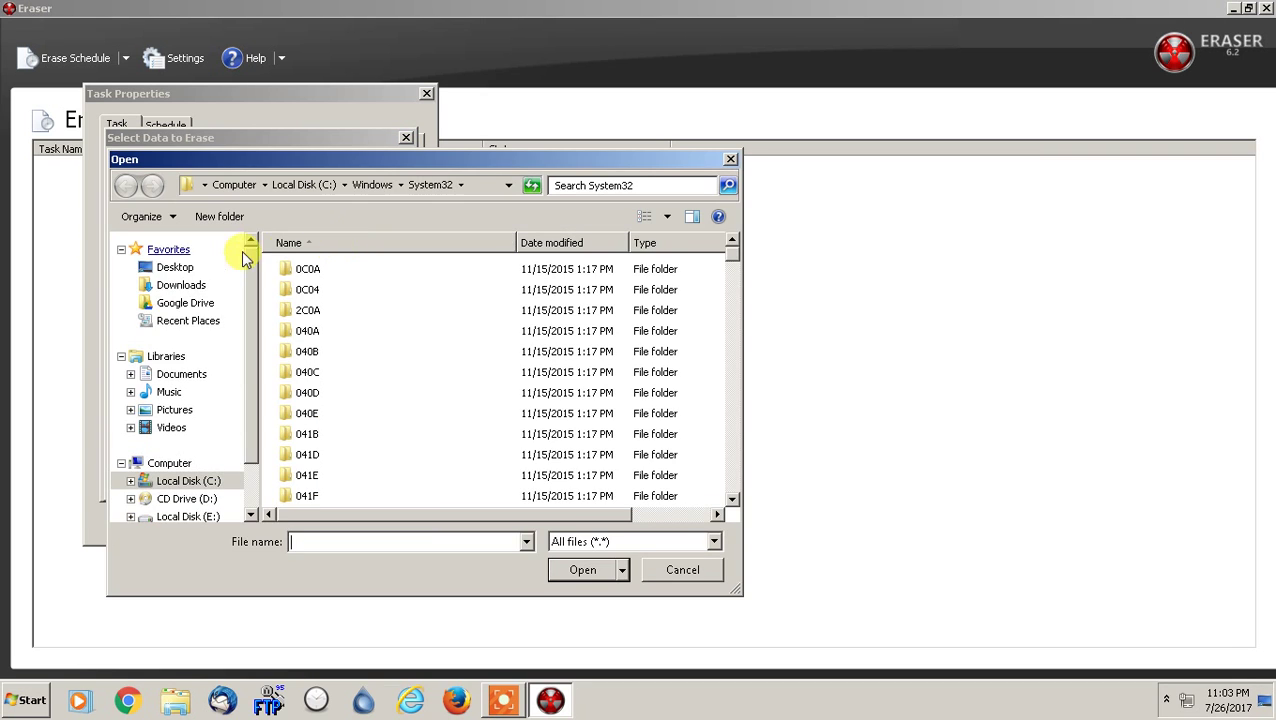
pyautogui.click(190, 271)
pyautogui.click(513, 421)
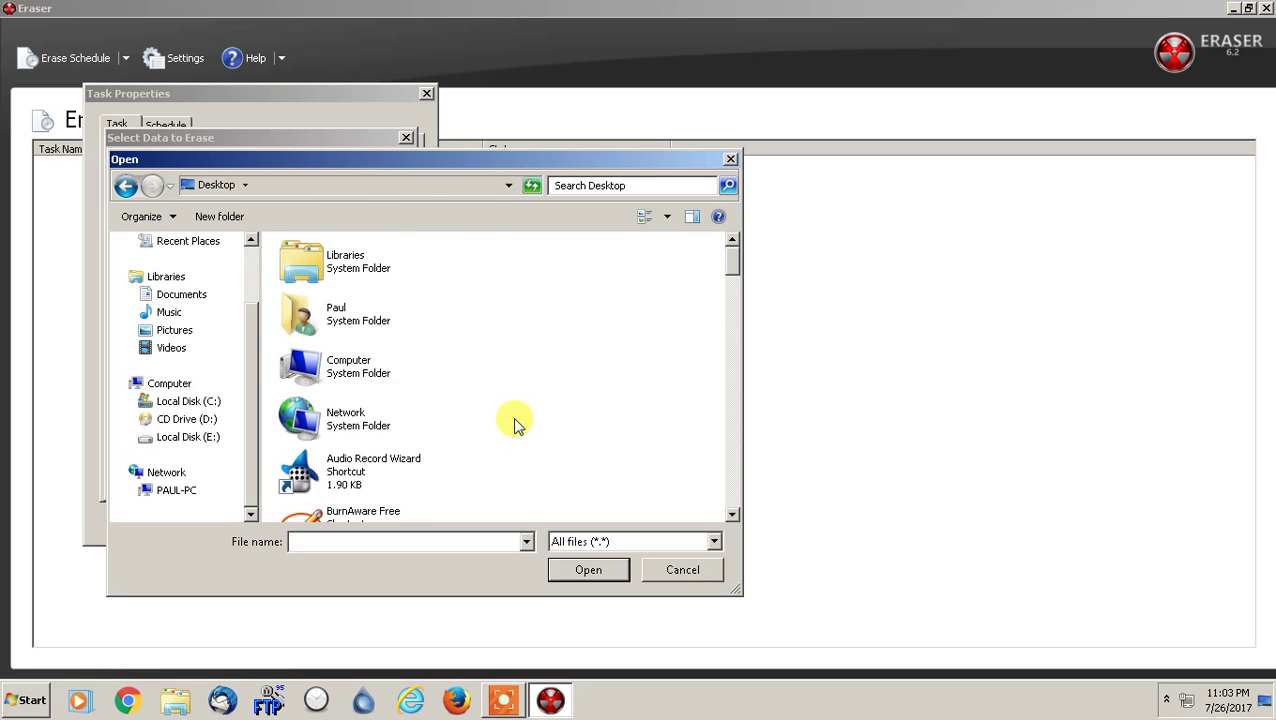
pyautogui.scroll(-5, 515, 424)
pyautogui.scroll(-8, 520, 423)
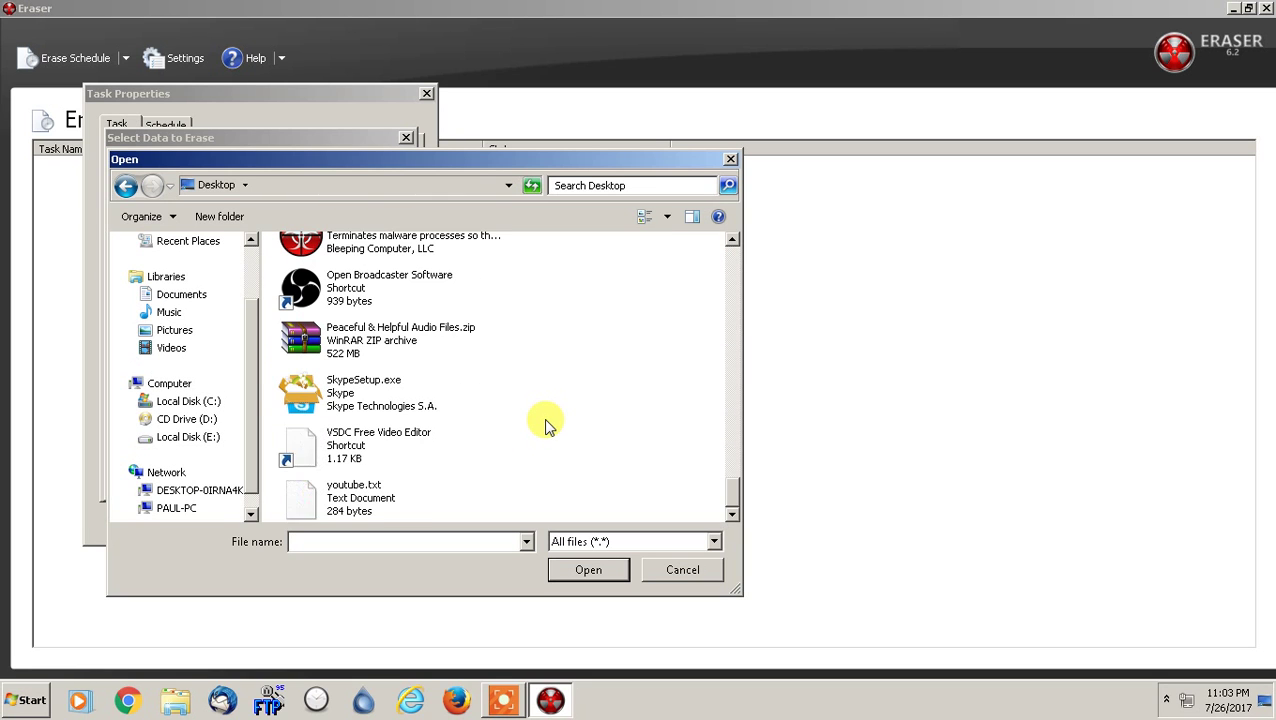
pyautogui.moveTo(737, 488); pyautogui.dragTo(695, 373)
pyautogui.doubleClick(318, 372)
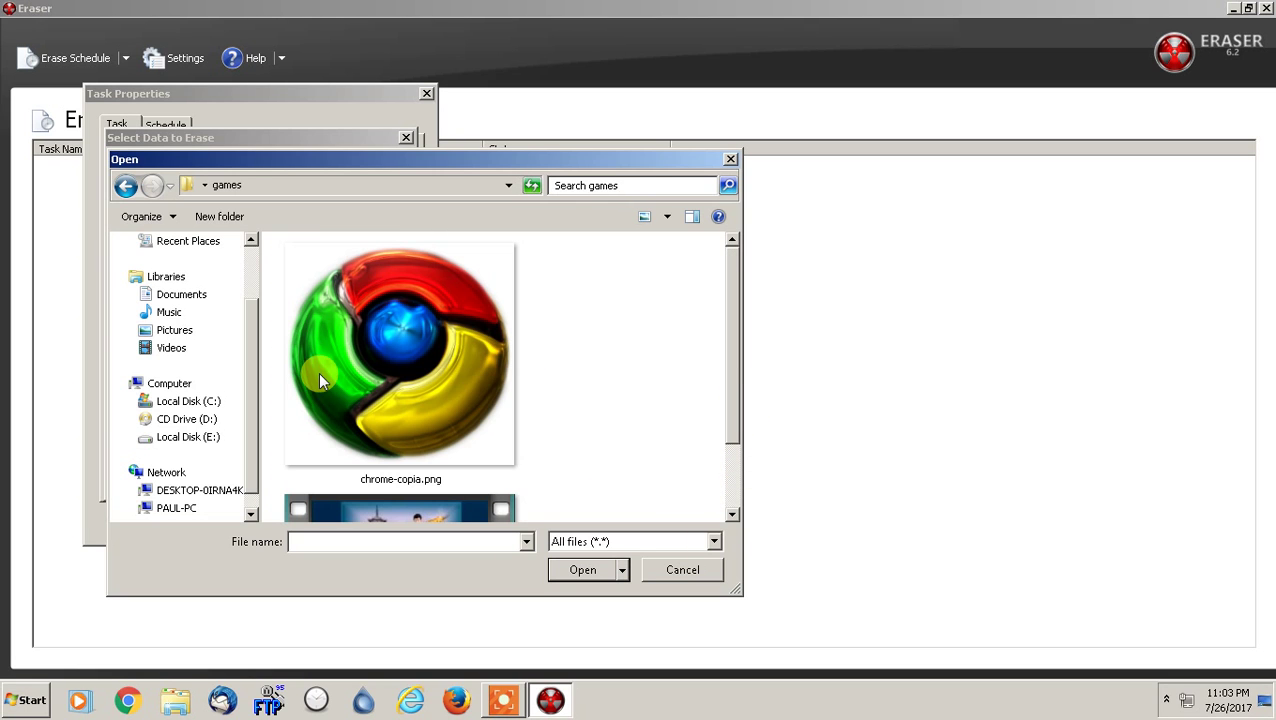
pyautogui.doubleClick(405, 317)
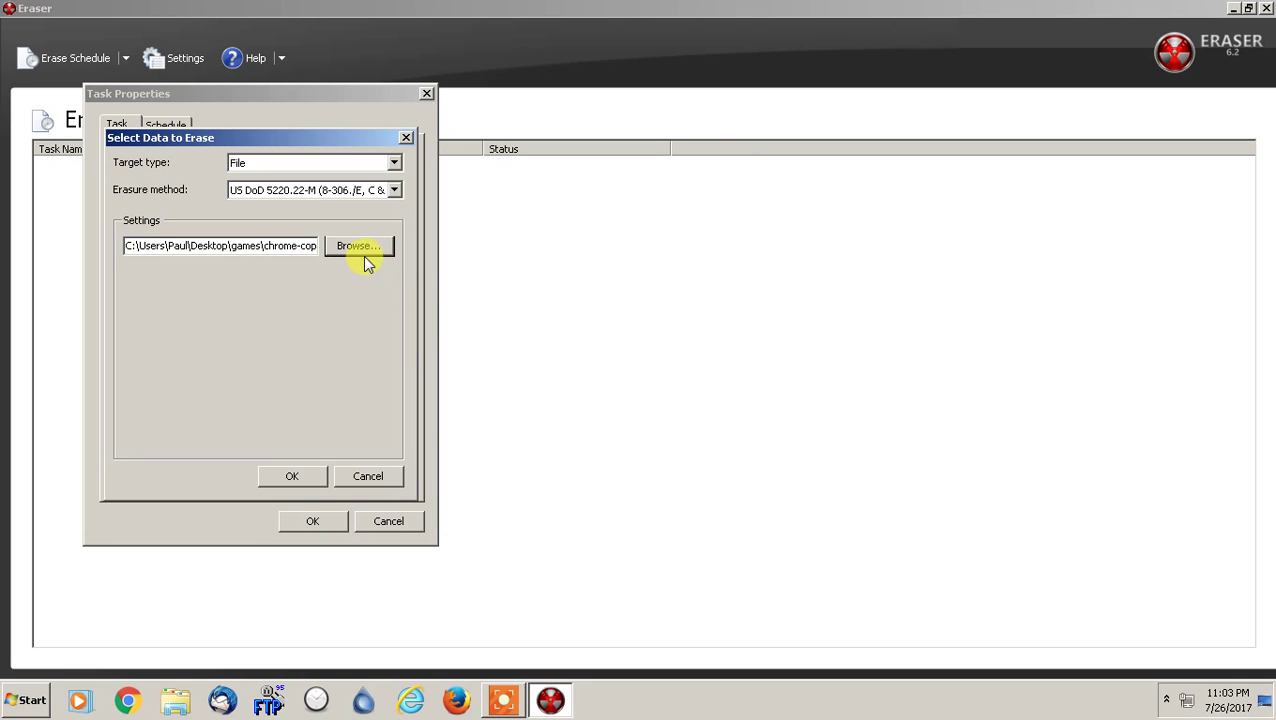
pyautogui.click(287, 475)
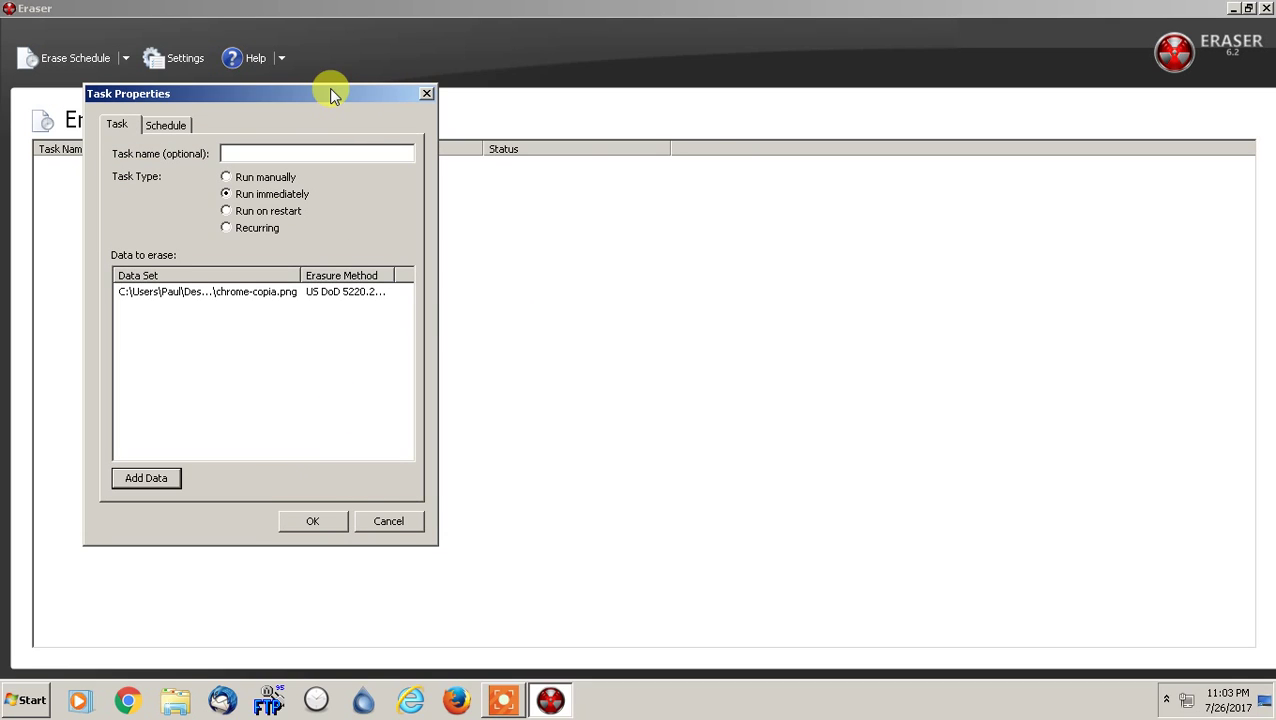
pyautogui.moveTo(333, 94); pyautogui.dragTo(485, 124)
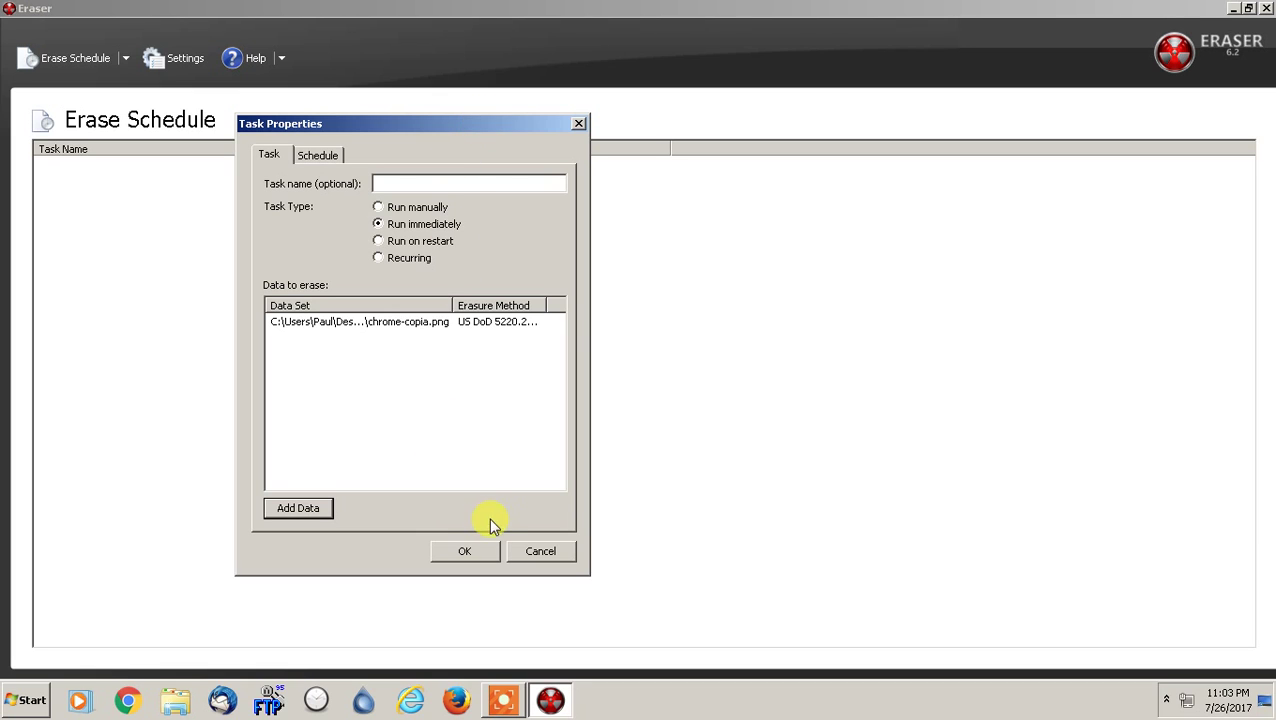
pyautogui.click(462, 545)
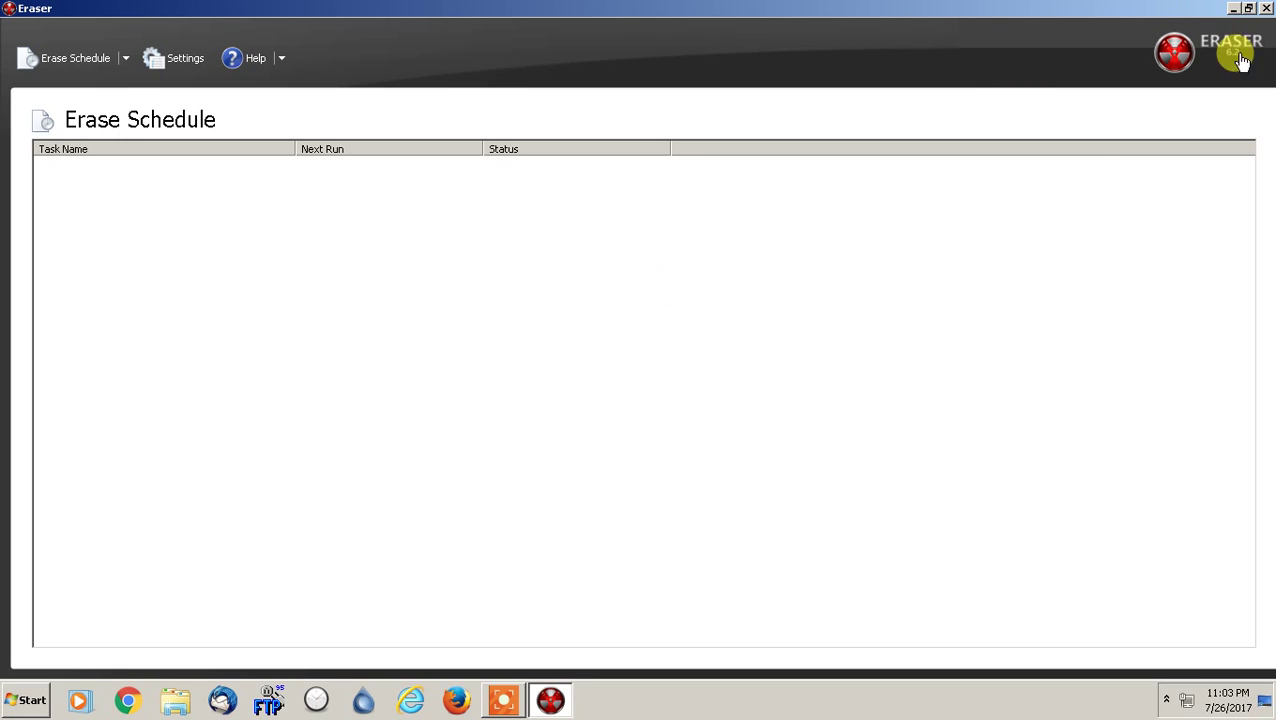
# - Minimize Eraser and check the contents of the desktop's games folder, closing the folder when done
pyautogui.click(1232, 8)
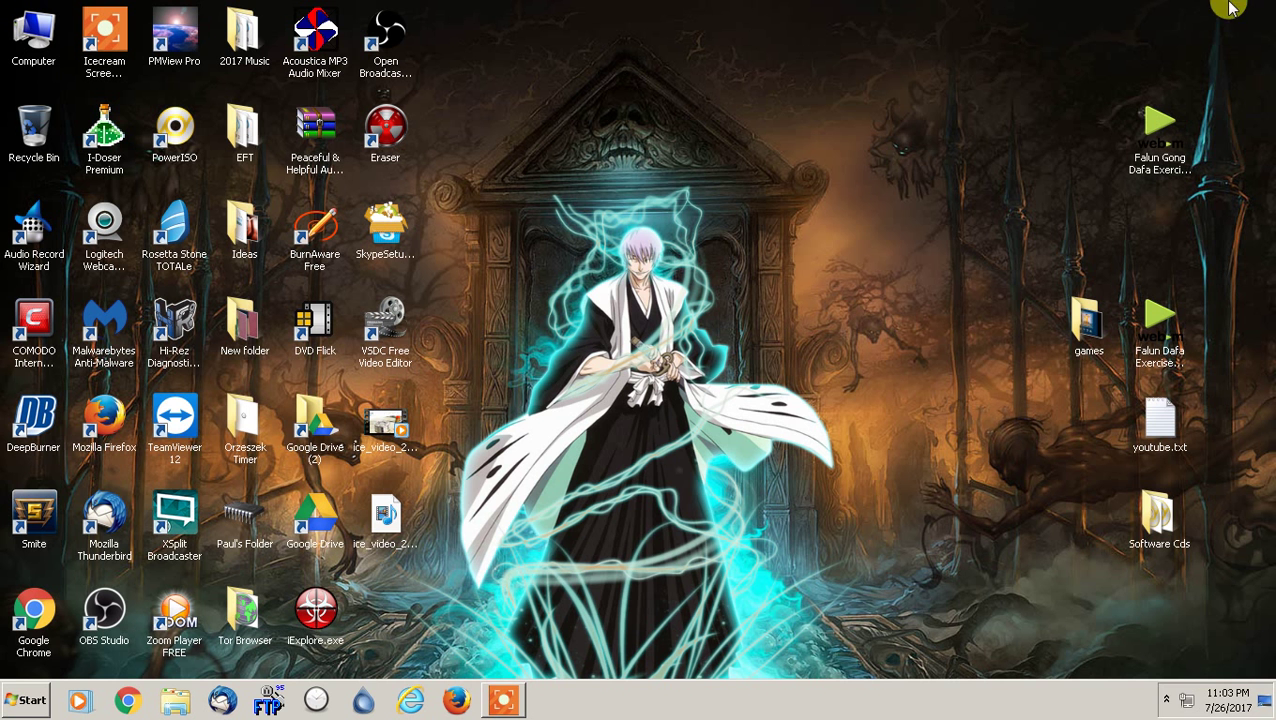
pyautogui.doubleClick(1087, 338)
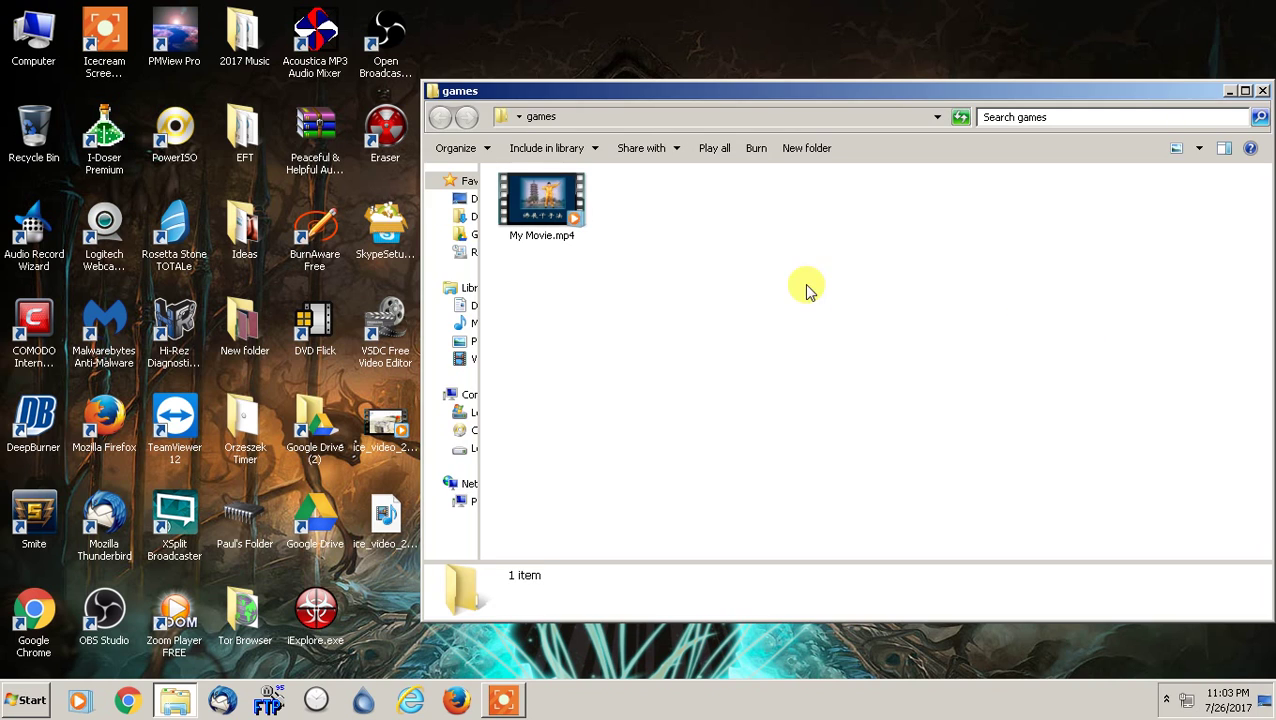
pyautogui.doubleClick(432, 92)
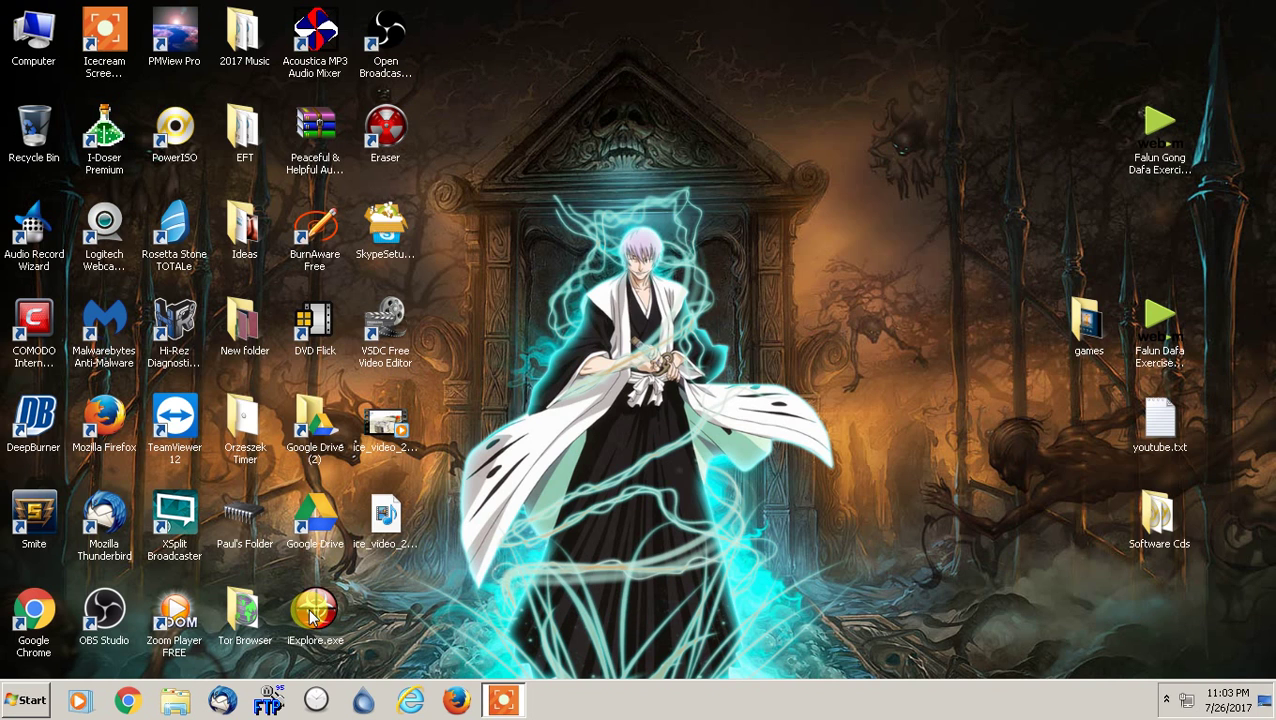
# - Reopen Eraser from the desktop and maximize its window
pyautogui.click(387, 137)
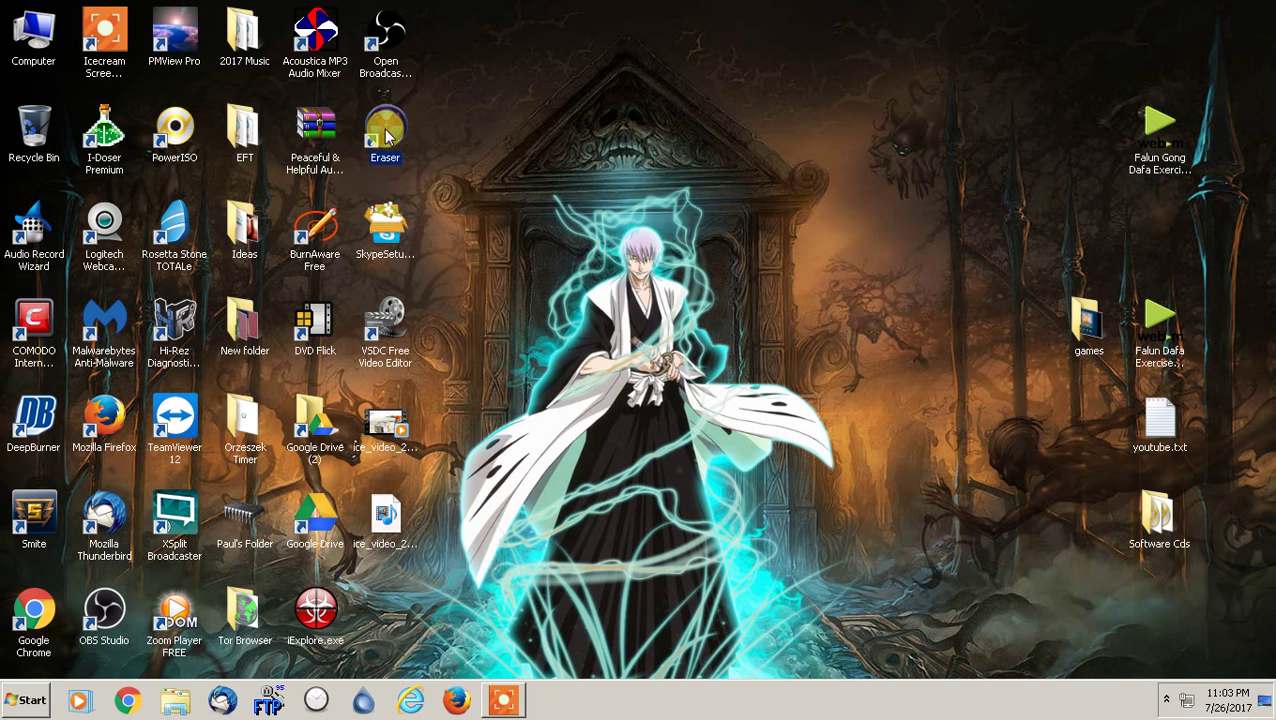
pyautogui.doubleClick(387, 137)
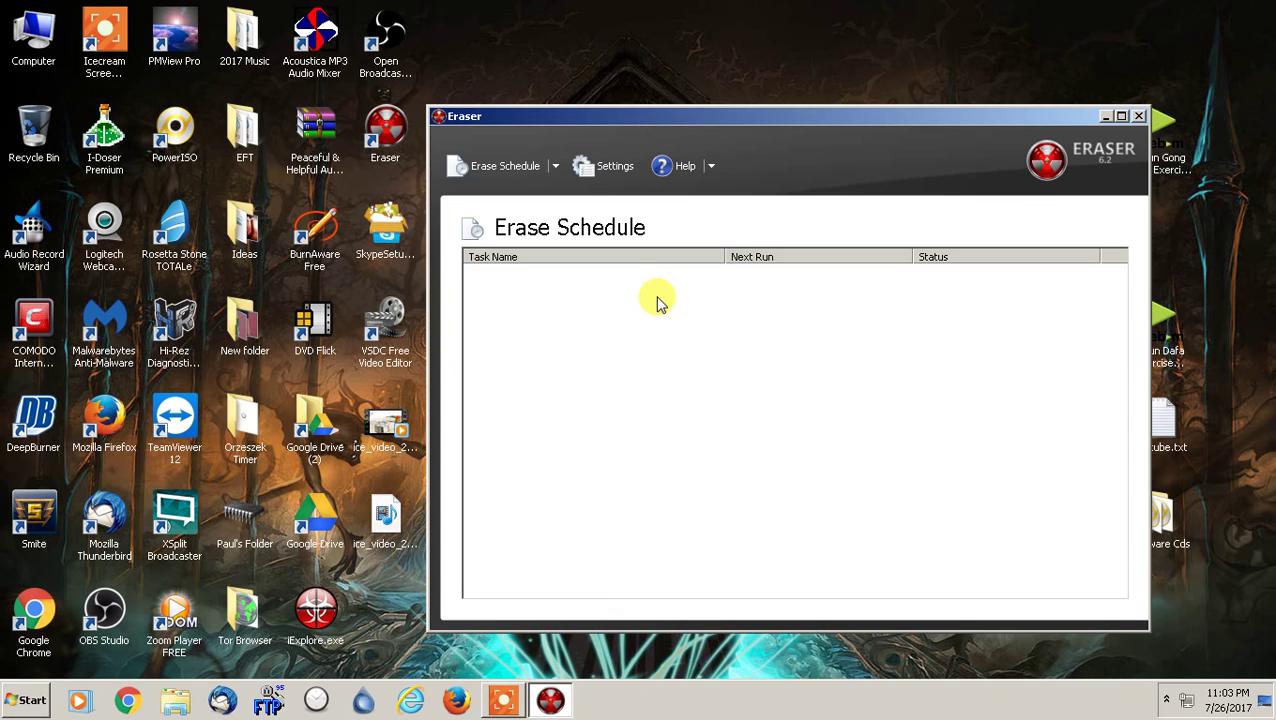
pyautogui.doubleClick(603, 117)
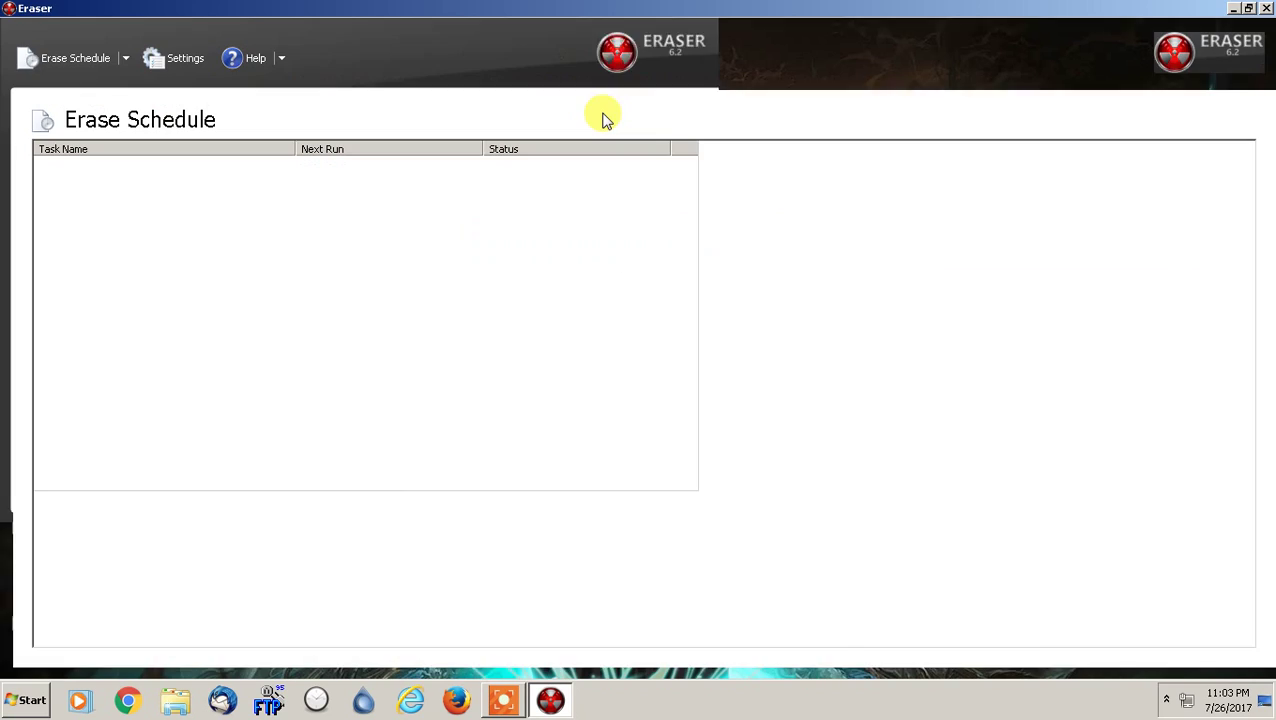
# - Create a new task in the erase schedule with its task type set to Run immediately
pyautogui.rightClick(160, 200)
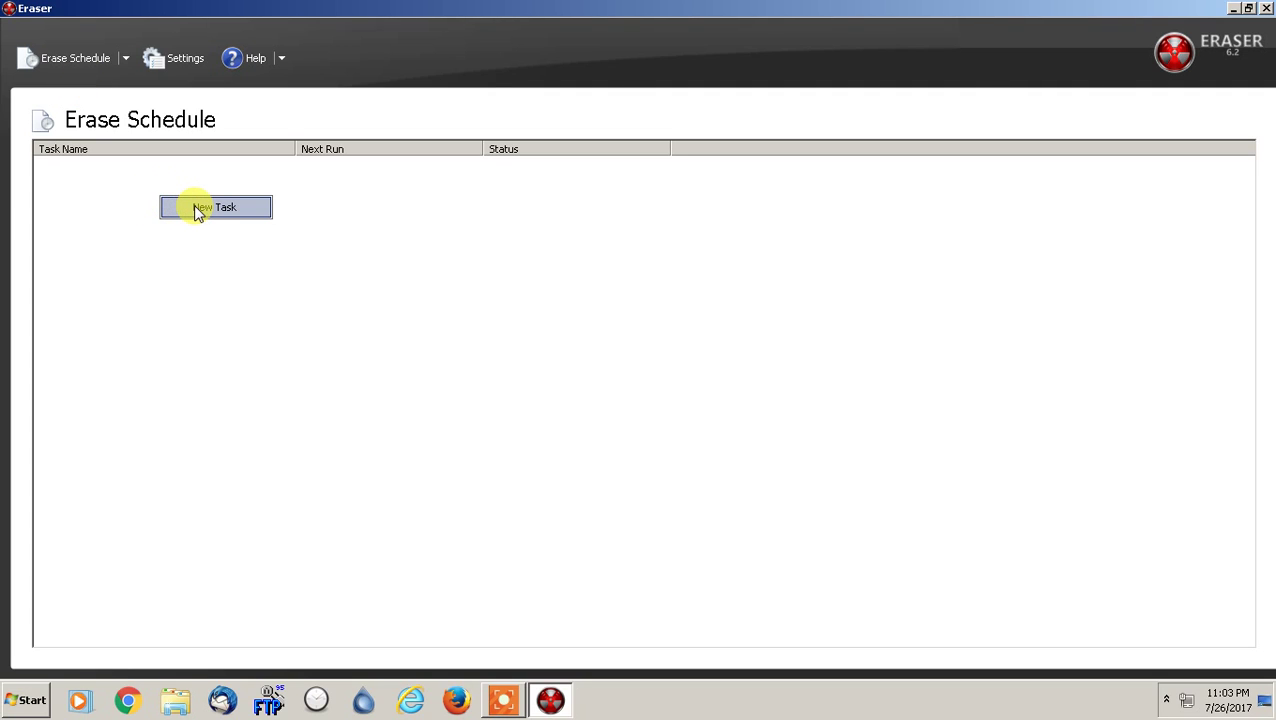
pyautogui.click(97, 269)
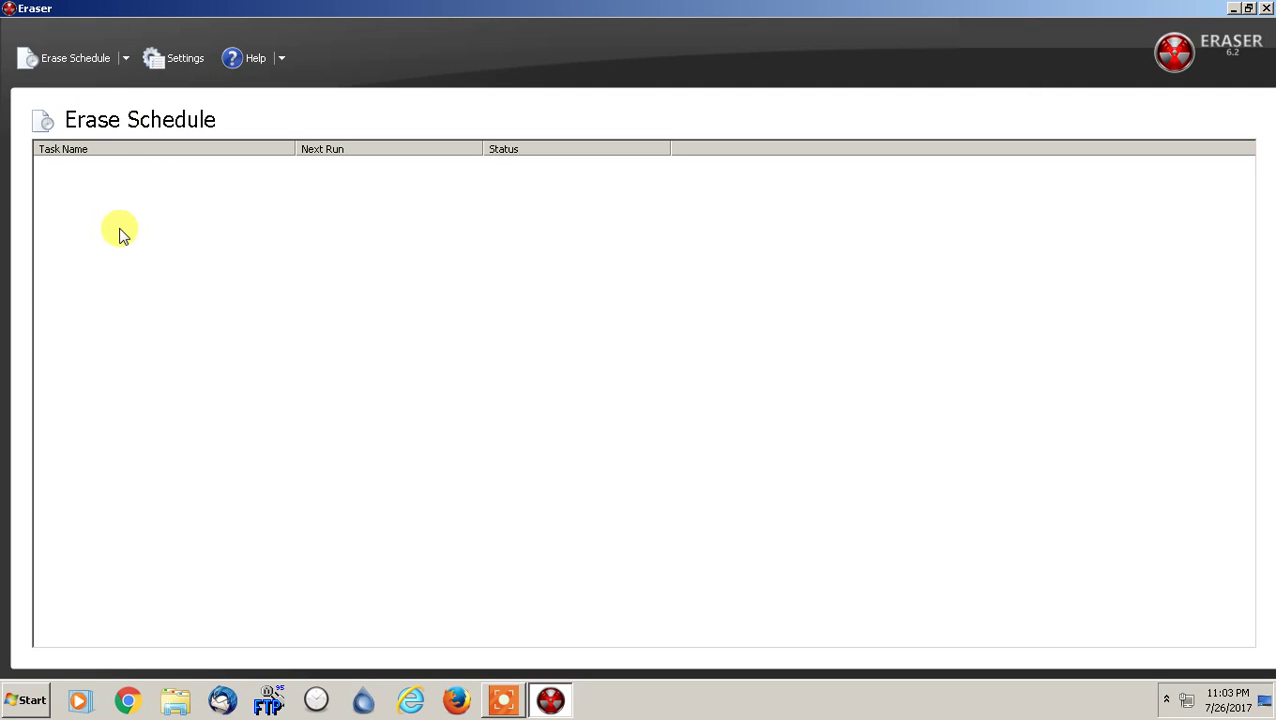
pyautogui.rightClick(120, 230)
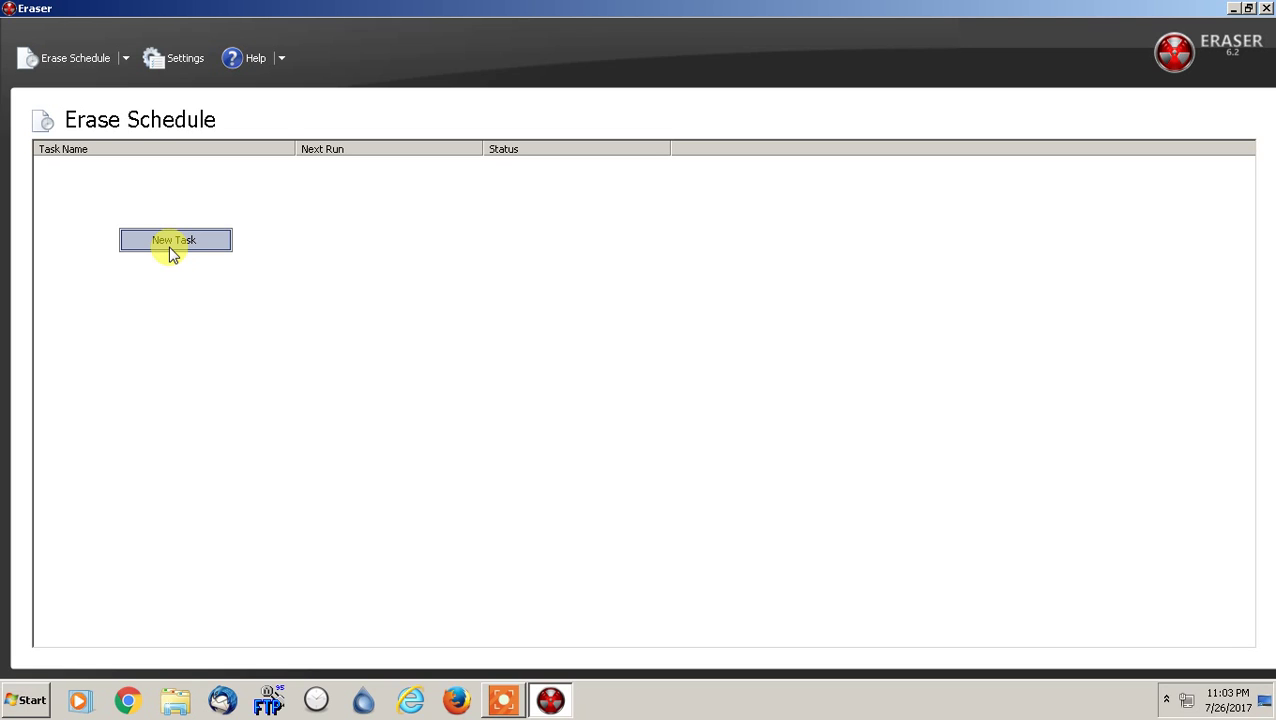
pyautogui.click(173, 242)
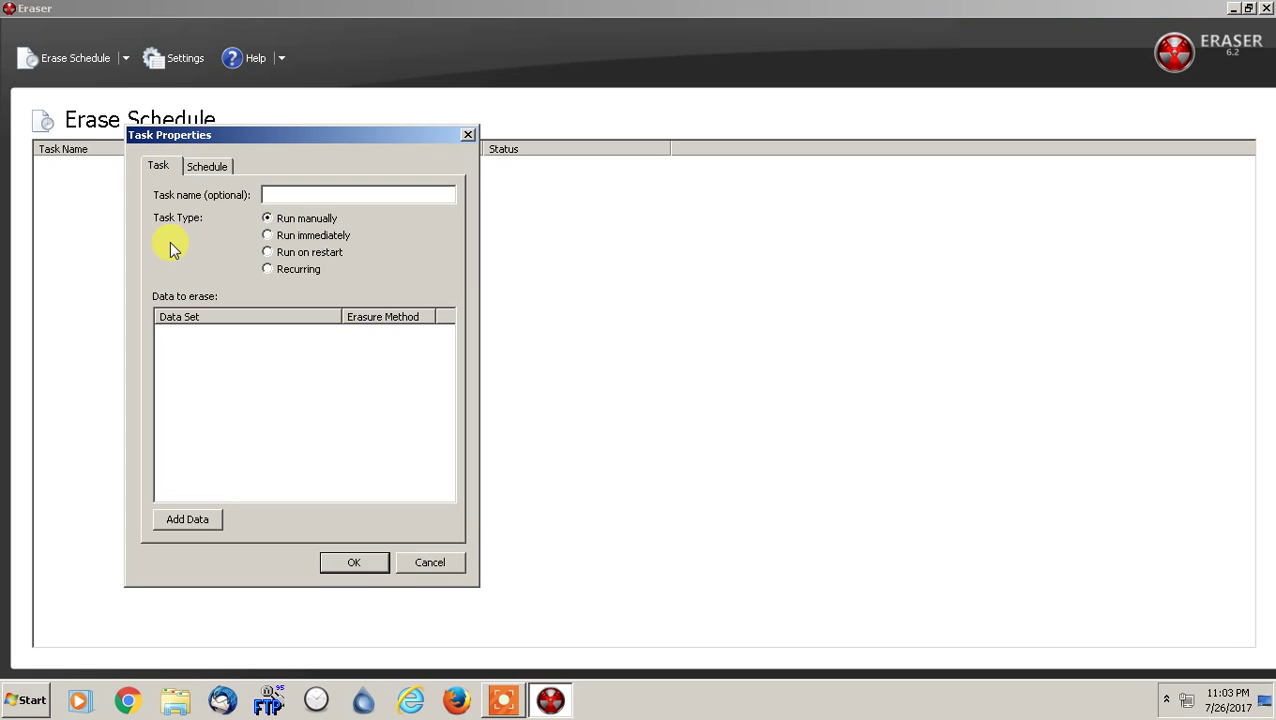
pyautogui.click(310, 240)
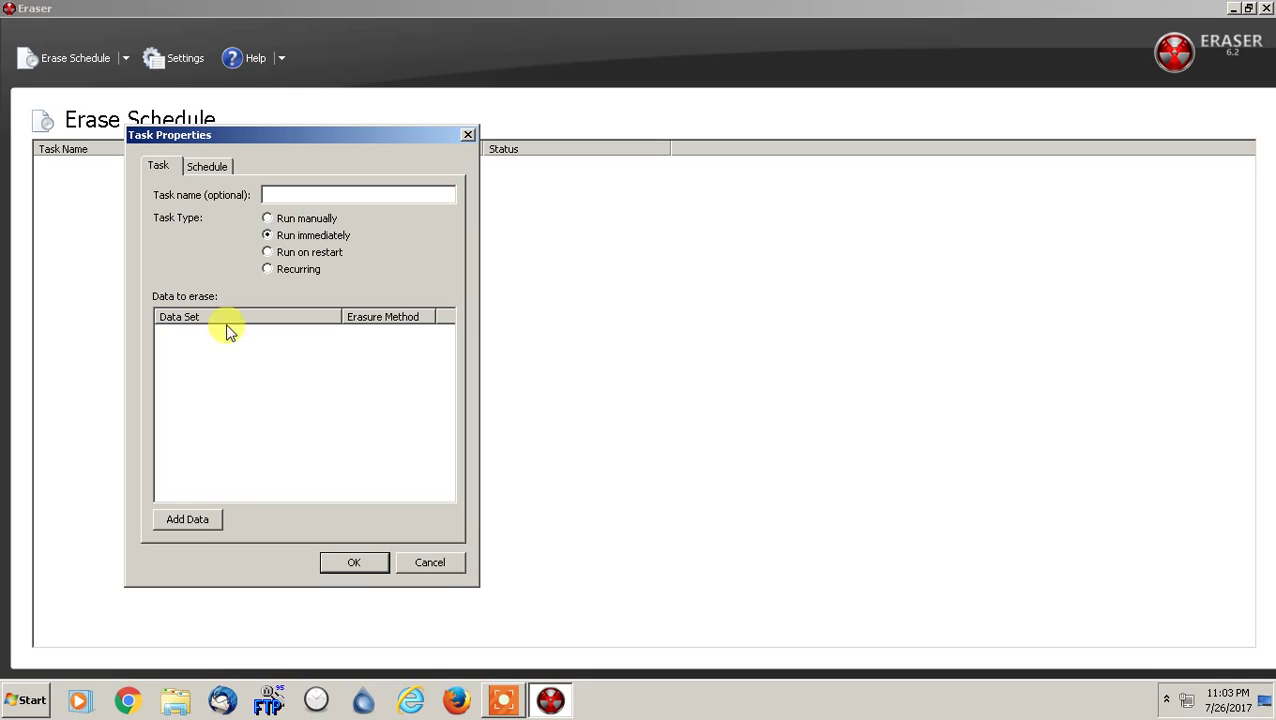
# - Start a data entry with target type Drive/Partition and erasure method US DoD 5220.22-M (8-306./E, C & E)
pyautogui.click(195, 520)
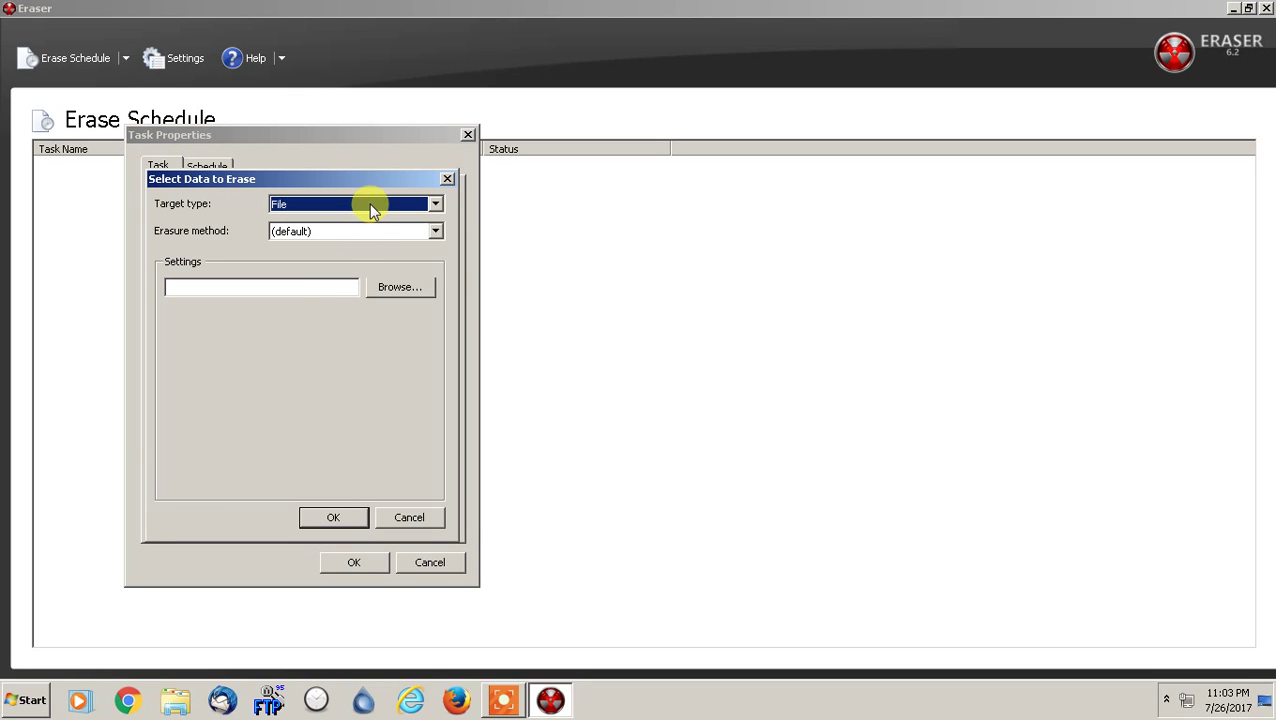
pyautogui.click(366, 203)
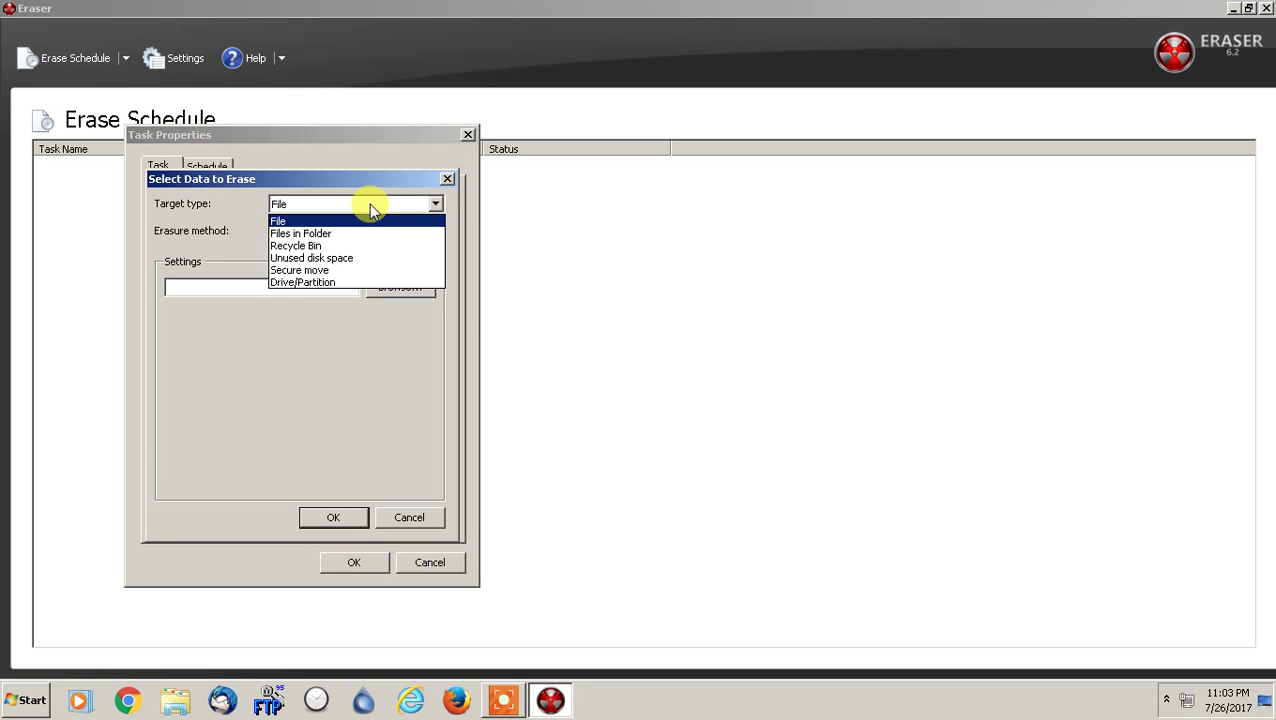
pyautogui.click(320, 284)
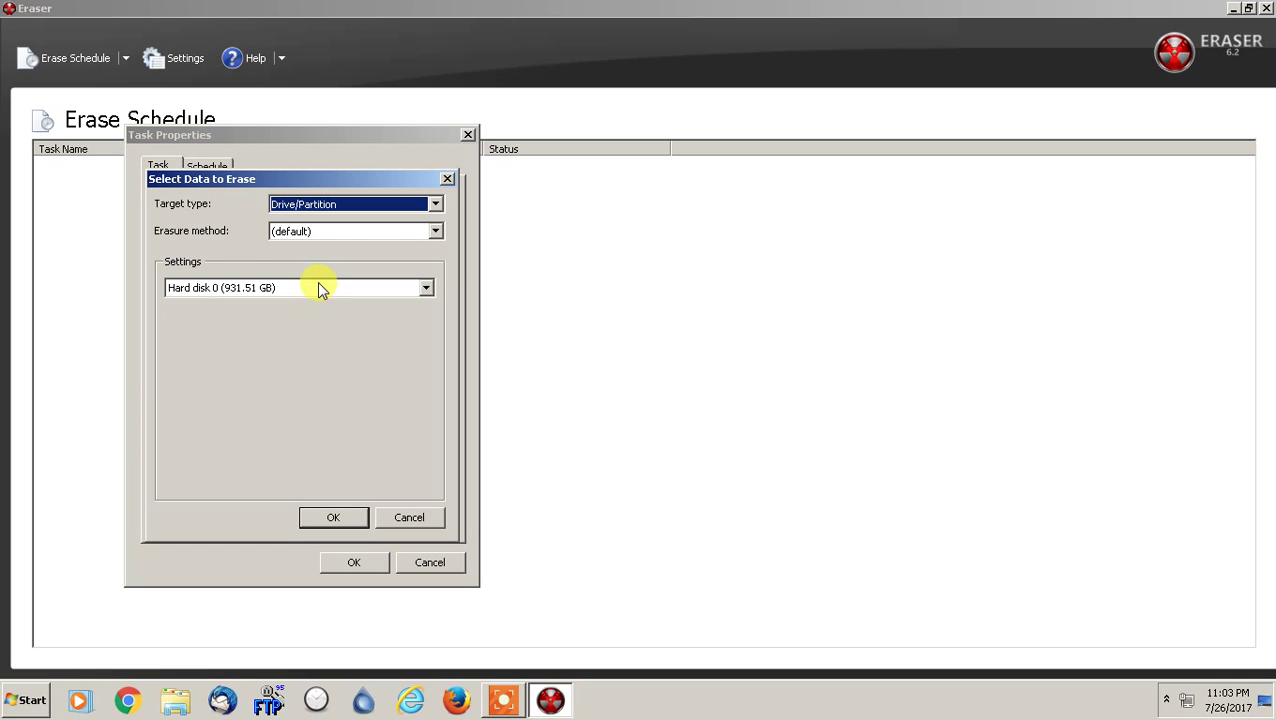
pyautogui.click(305, 233)
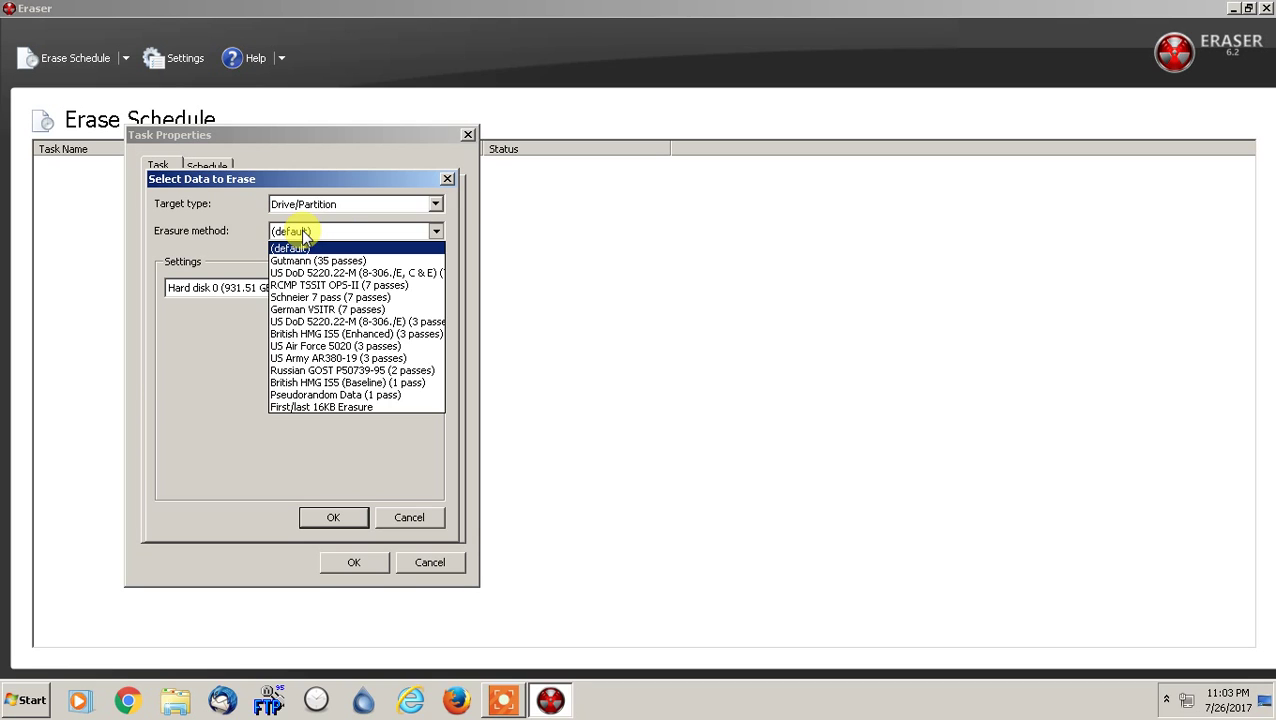
pyautogui.click(349, 275)
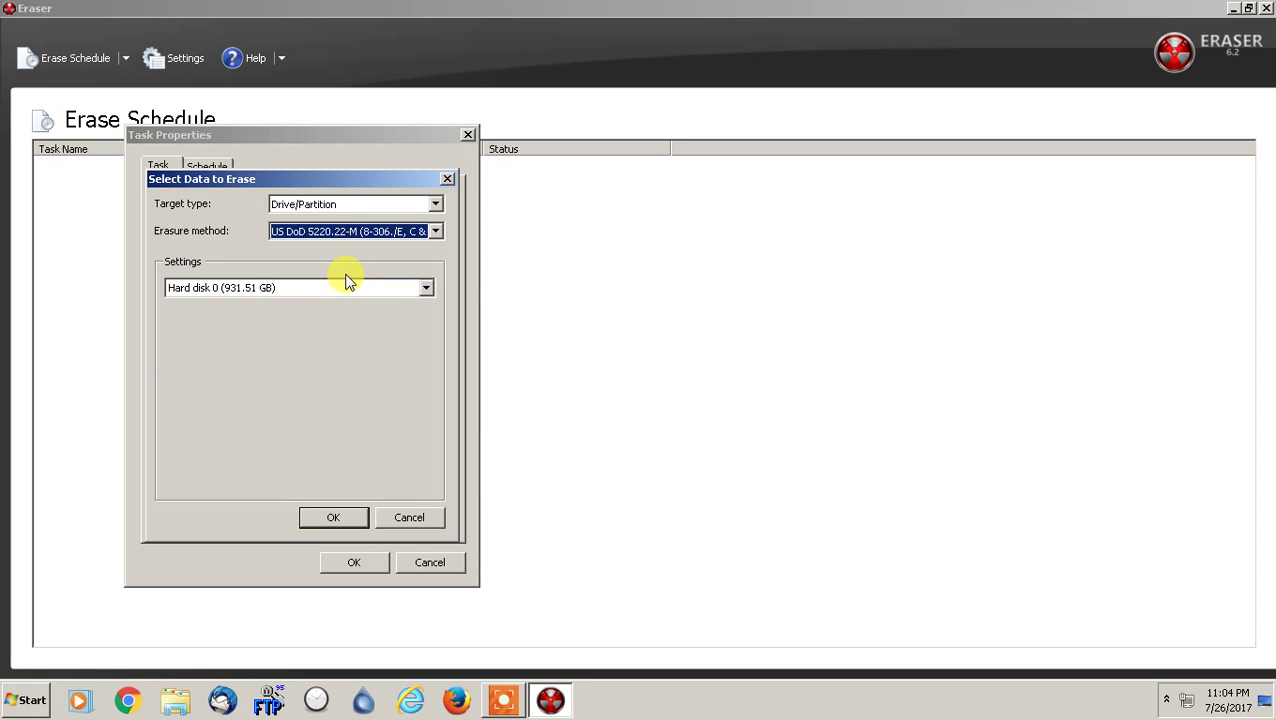
# - Review the available drives and partitions and choose Local Disk (E:) as the one to erase
pyautogui.click(334, 289)
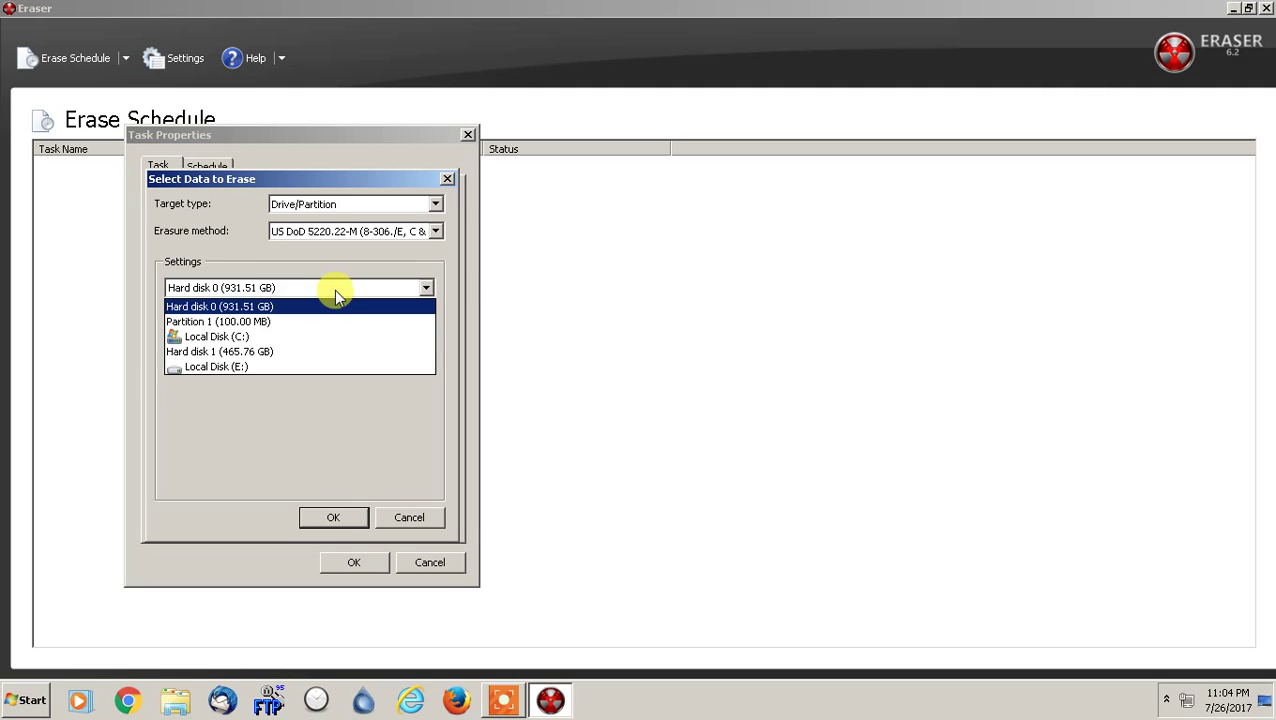
pyautogui.click(285, 441)
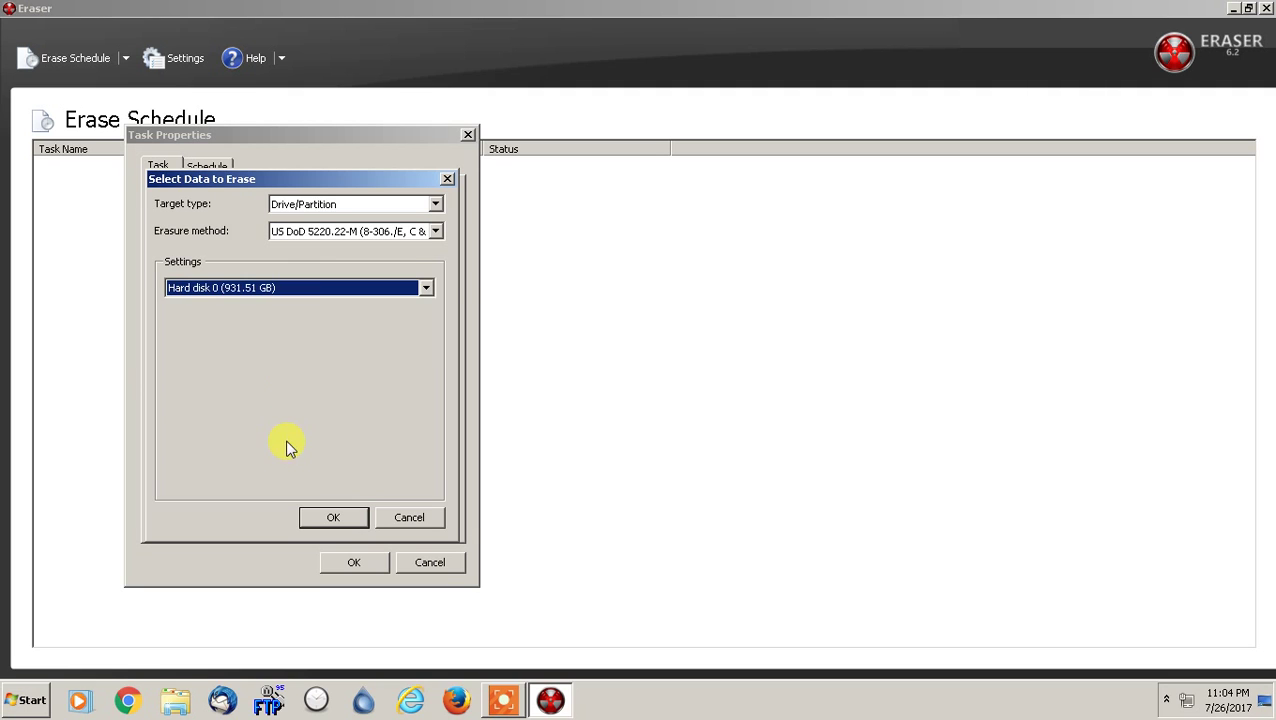
pyautogui.click(300, 290)
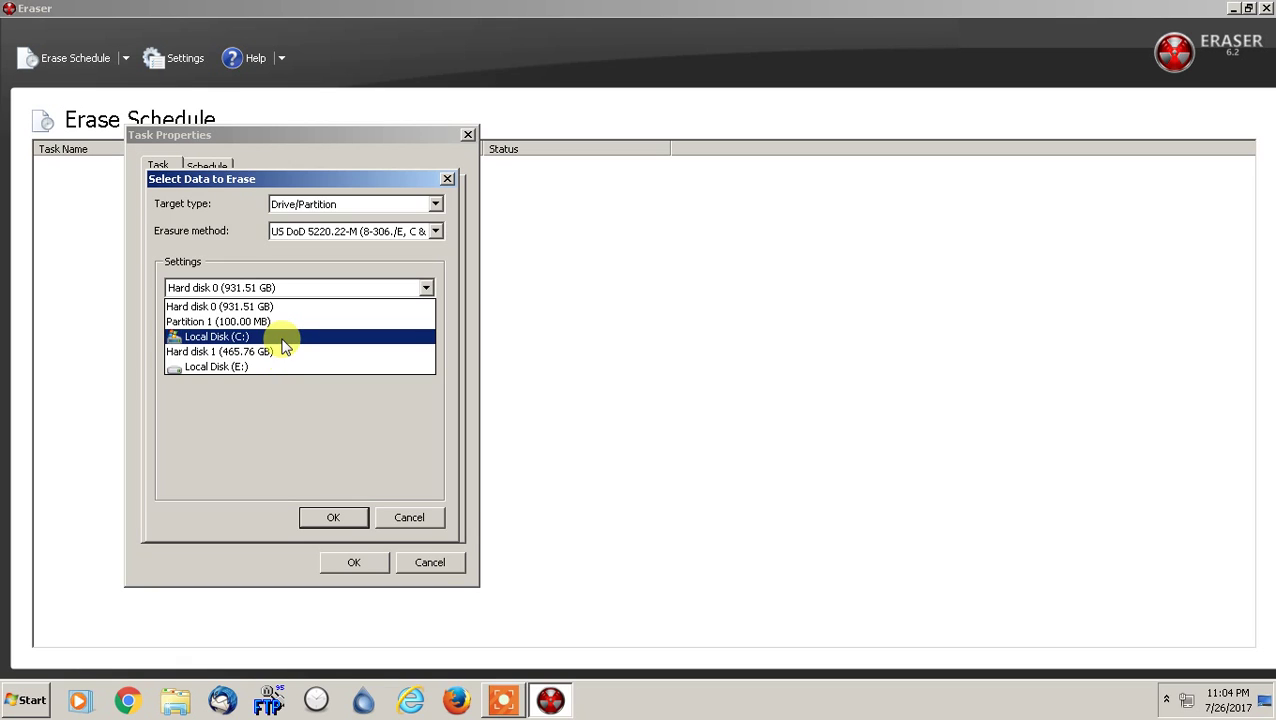
pyautogui.click(270, 419)
pyautogui.click(285, 288)
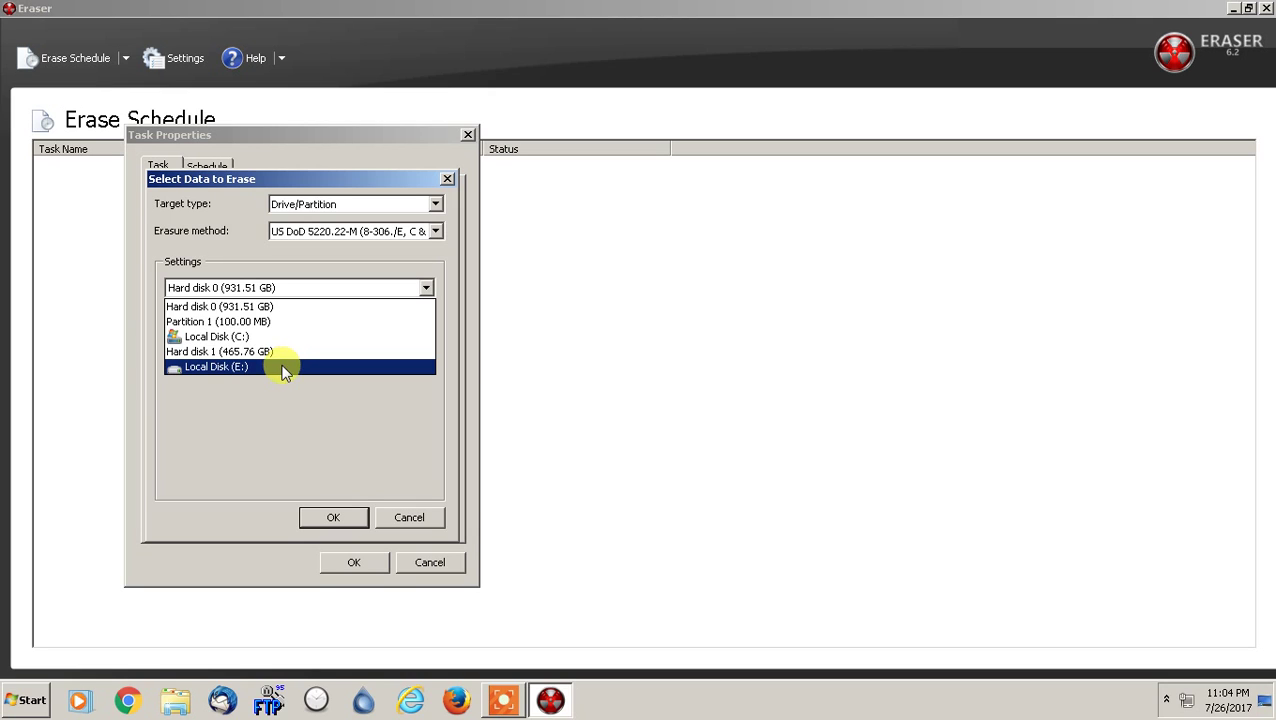
pyautogui.click(266, 408)
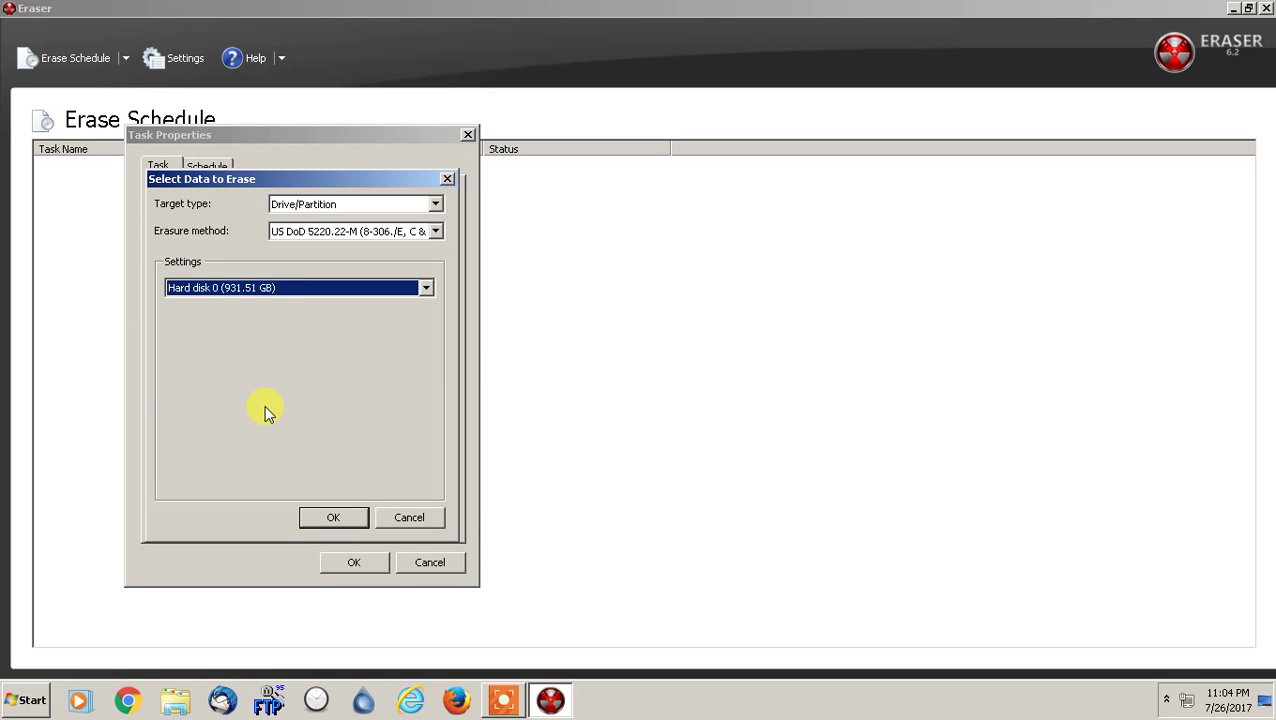
pyautogui.click(286, 289)
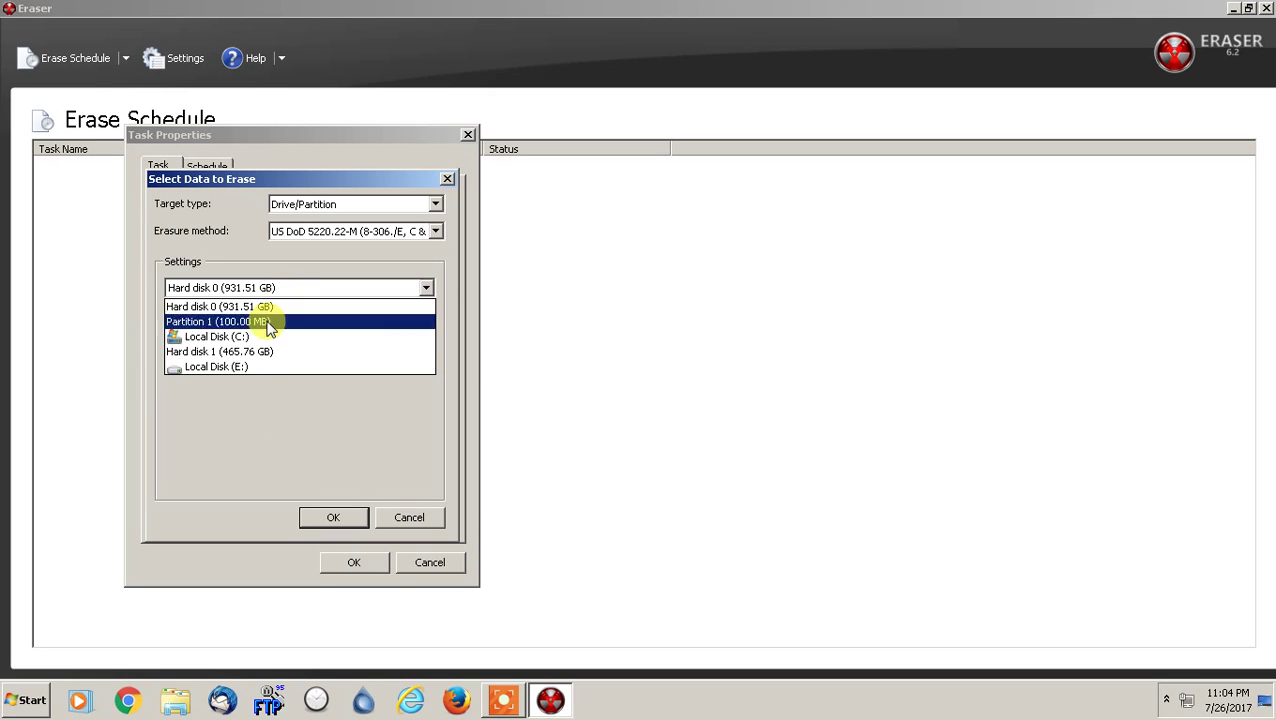
pyautogui.click(242, 370)
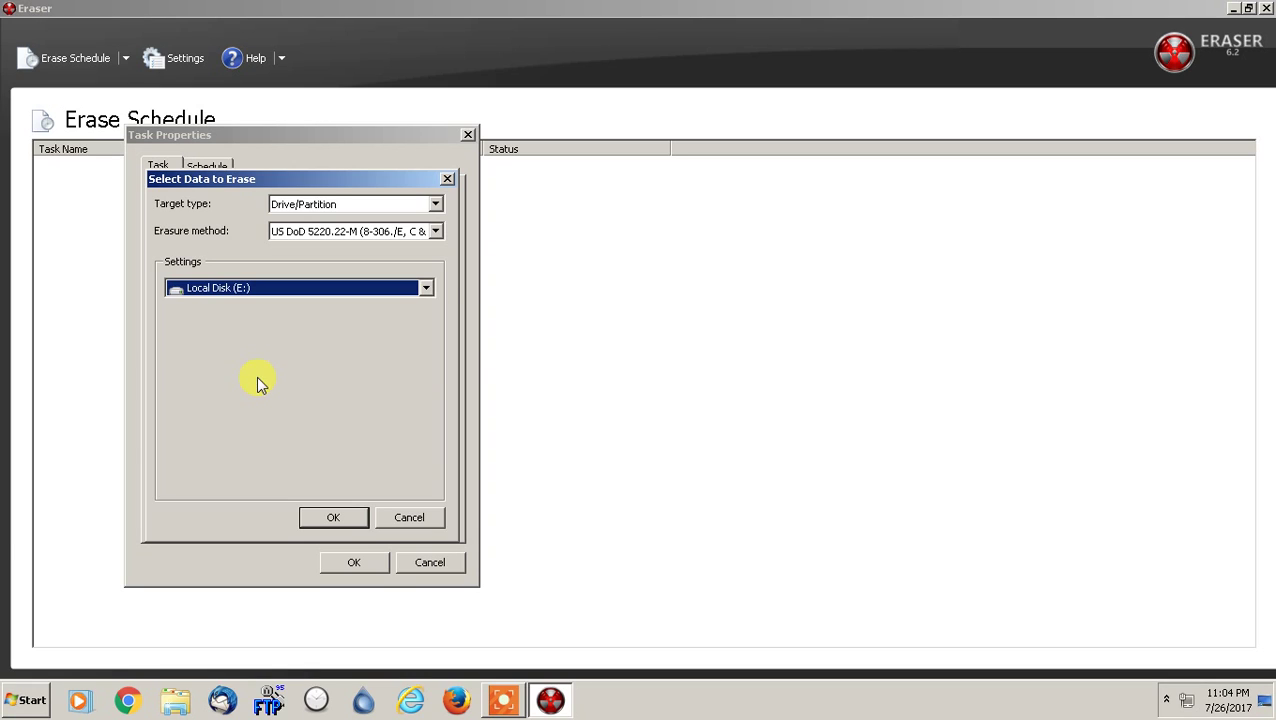
# - Open the Computer window to examine the space on Local Disk (E:), and close it
pyautogui.click(12, 703)
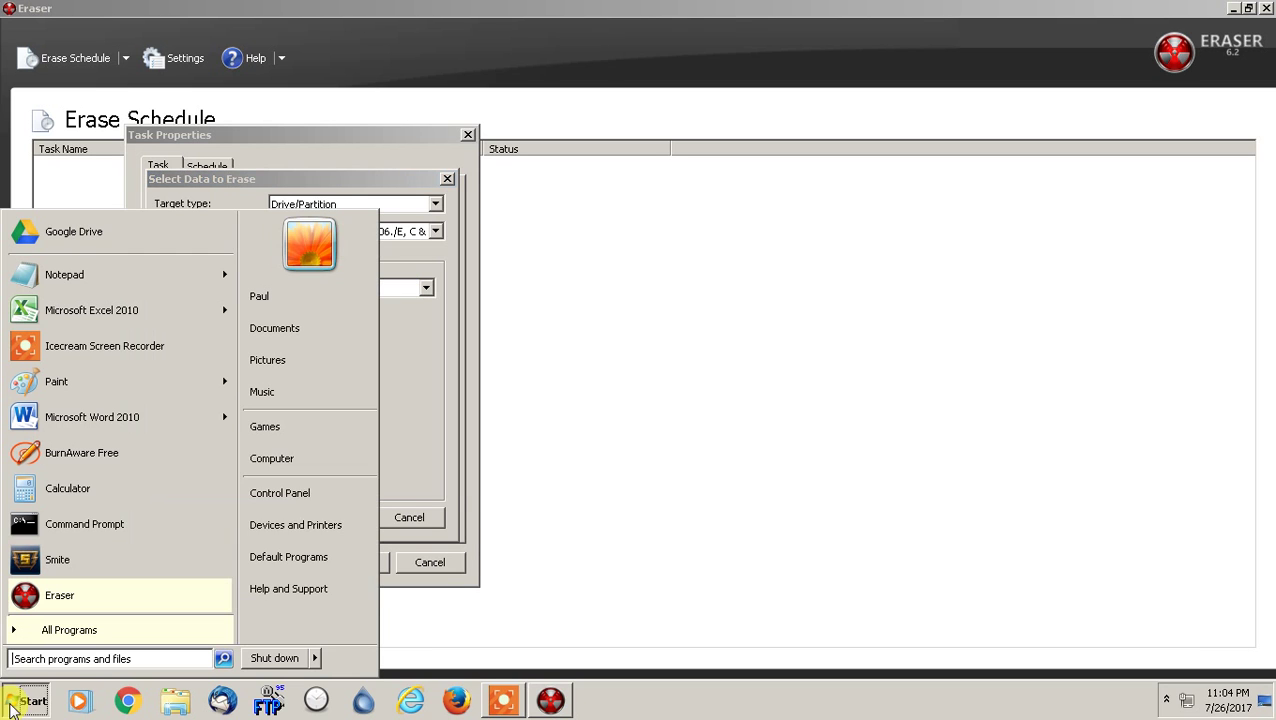
pyautogui.click(328, 457)
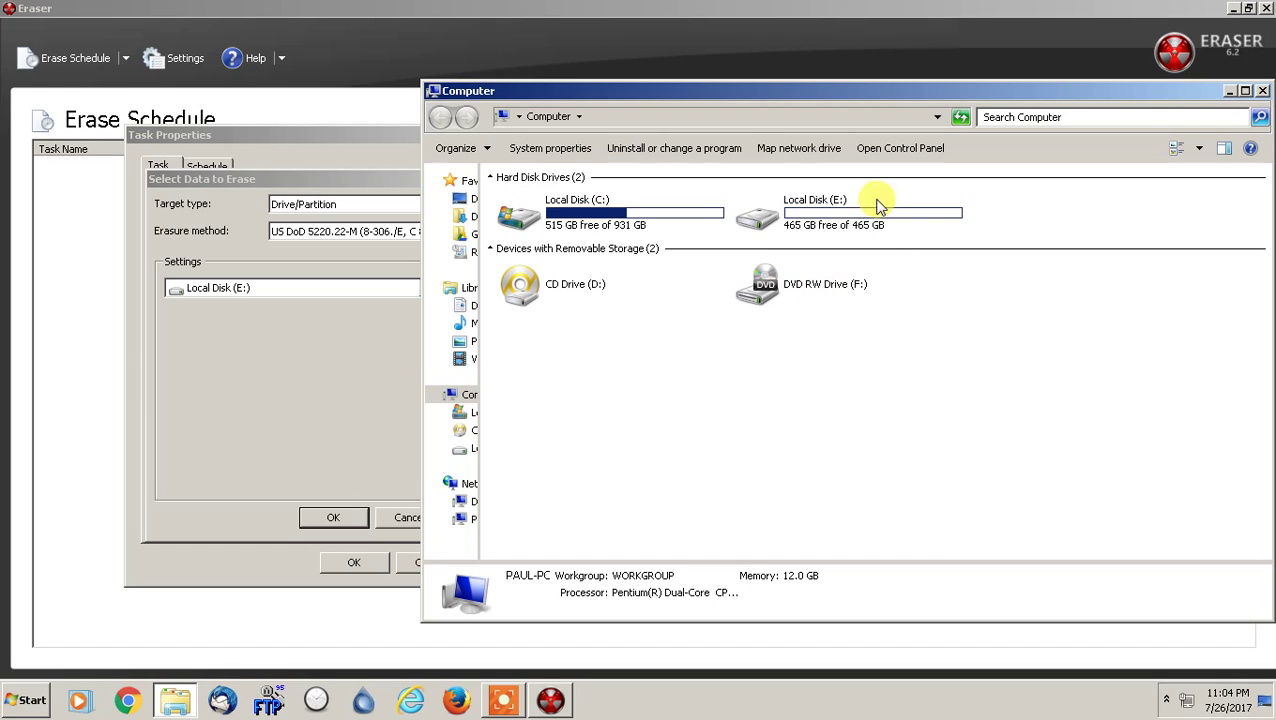
pyautogui.click(805, 215)
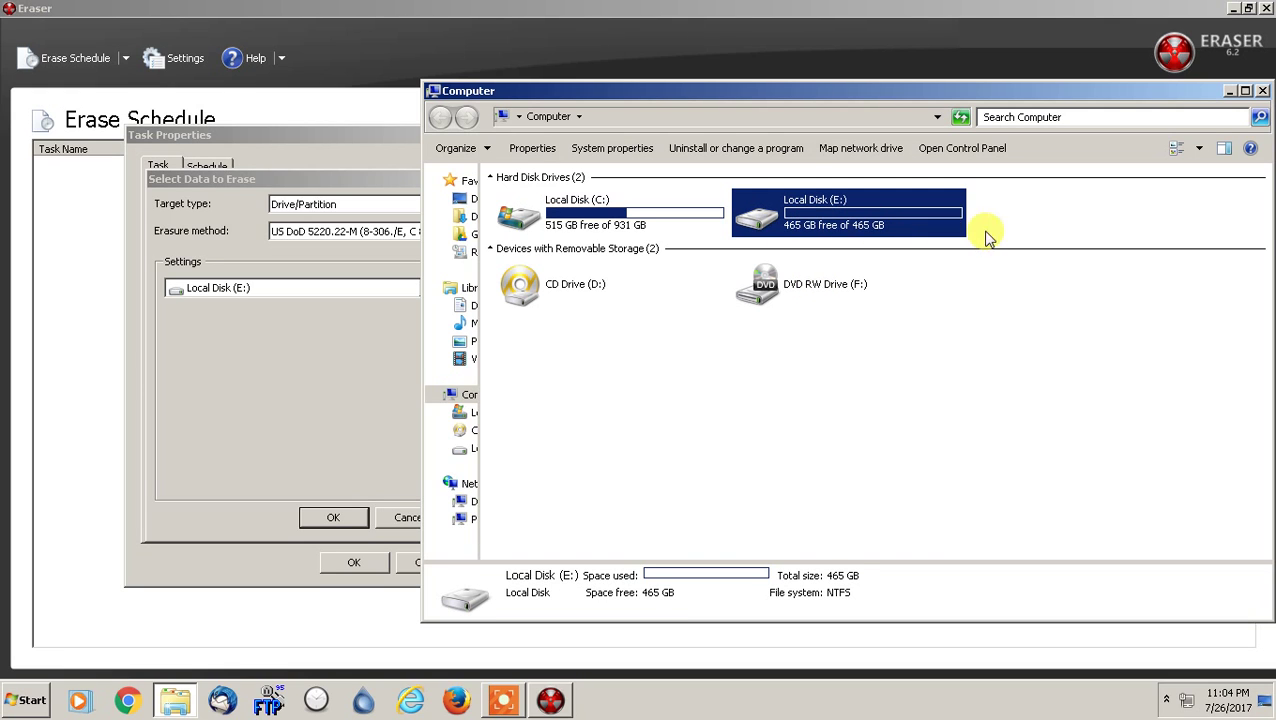
pyautogui.click(1263, 91)
# - Confirm Local Disk (E:) as the partition to erase, start the task, and select it in the erase schedule
pyautogui.click(262, 290)
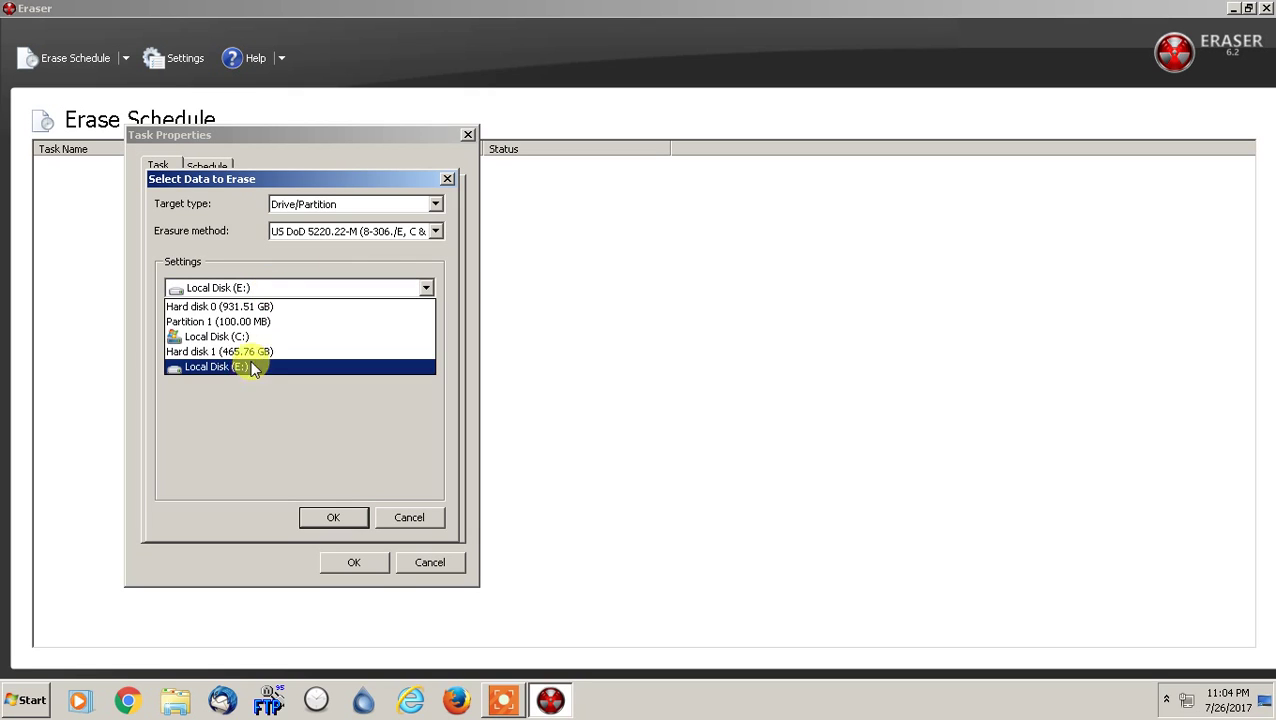
pyautogui.click(251, 370)
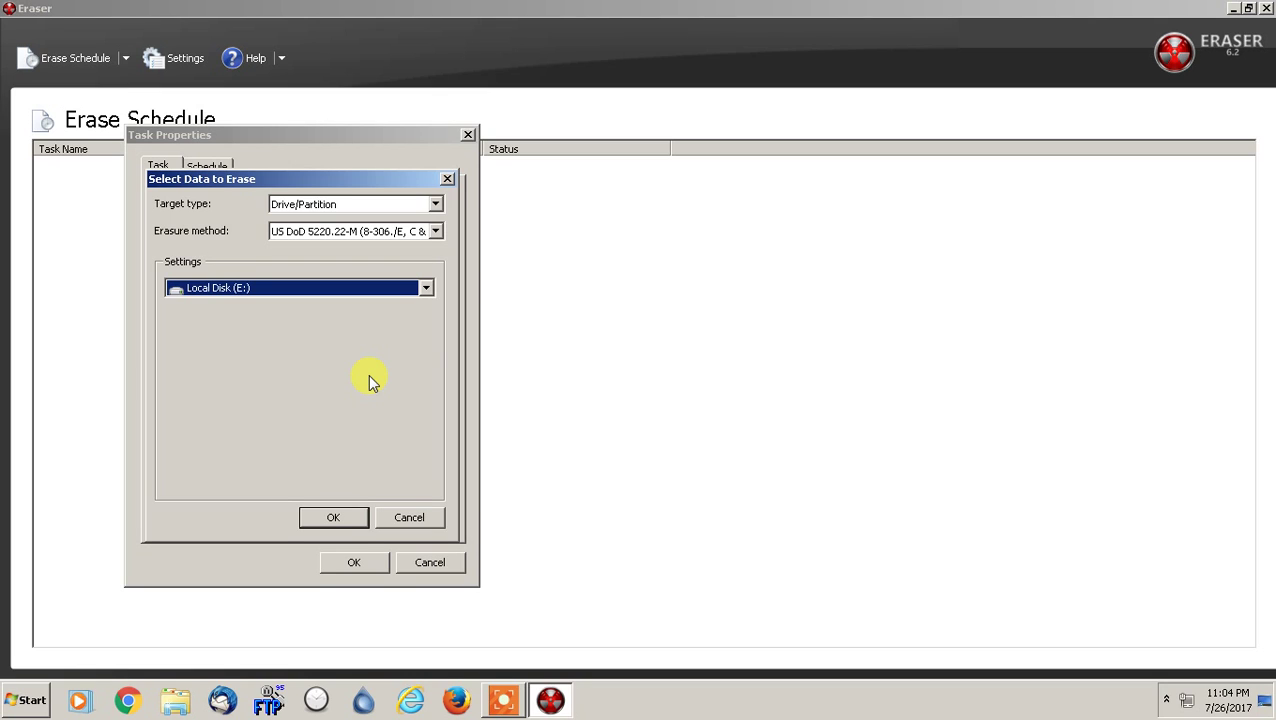
pyautogui.click(326, 520)
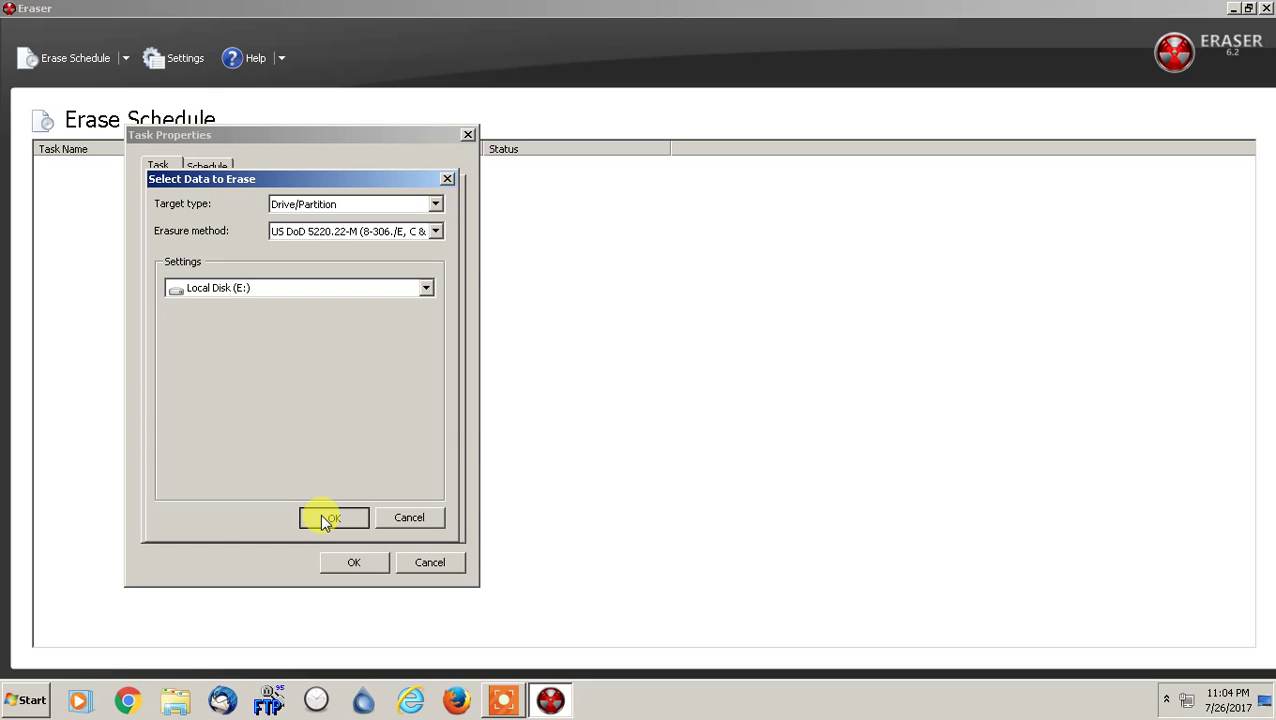
pyautogui.click(355, 564)
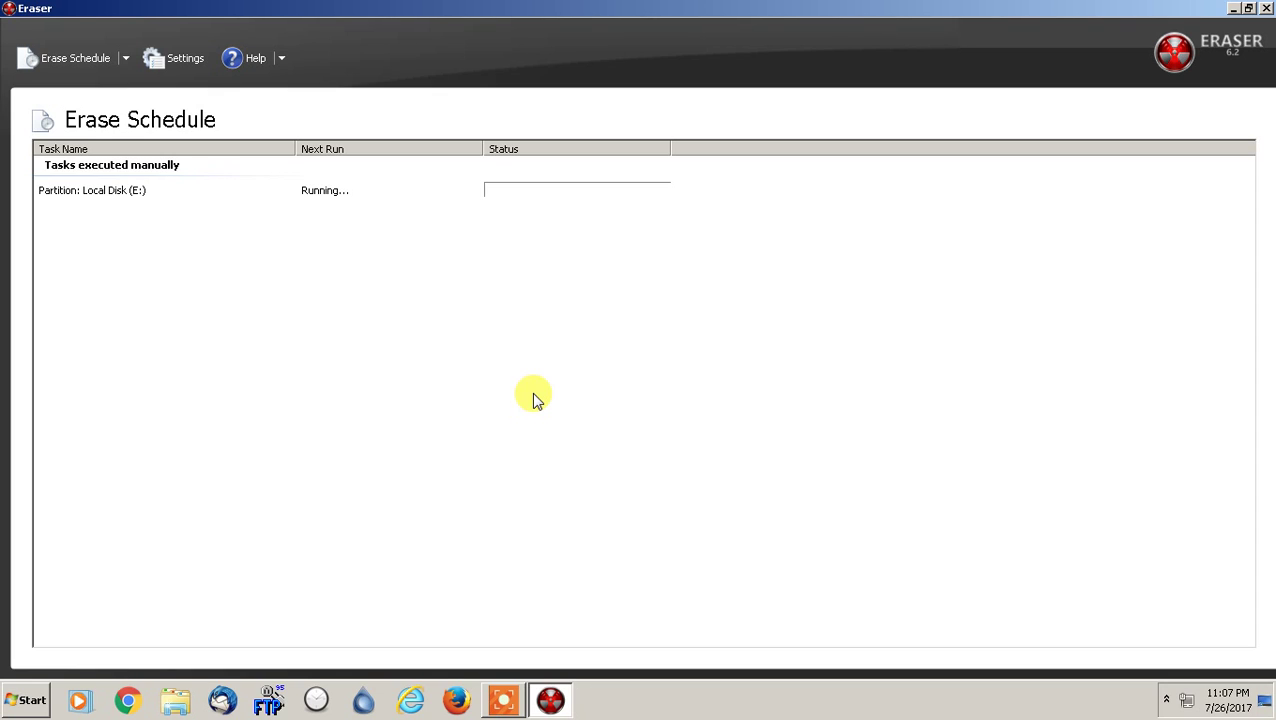
pyautogui.click(100, 190)
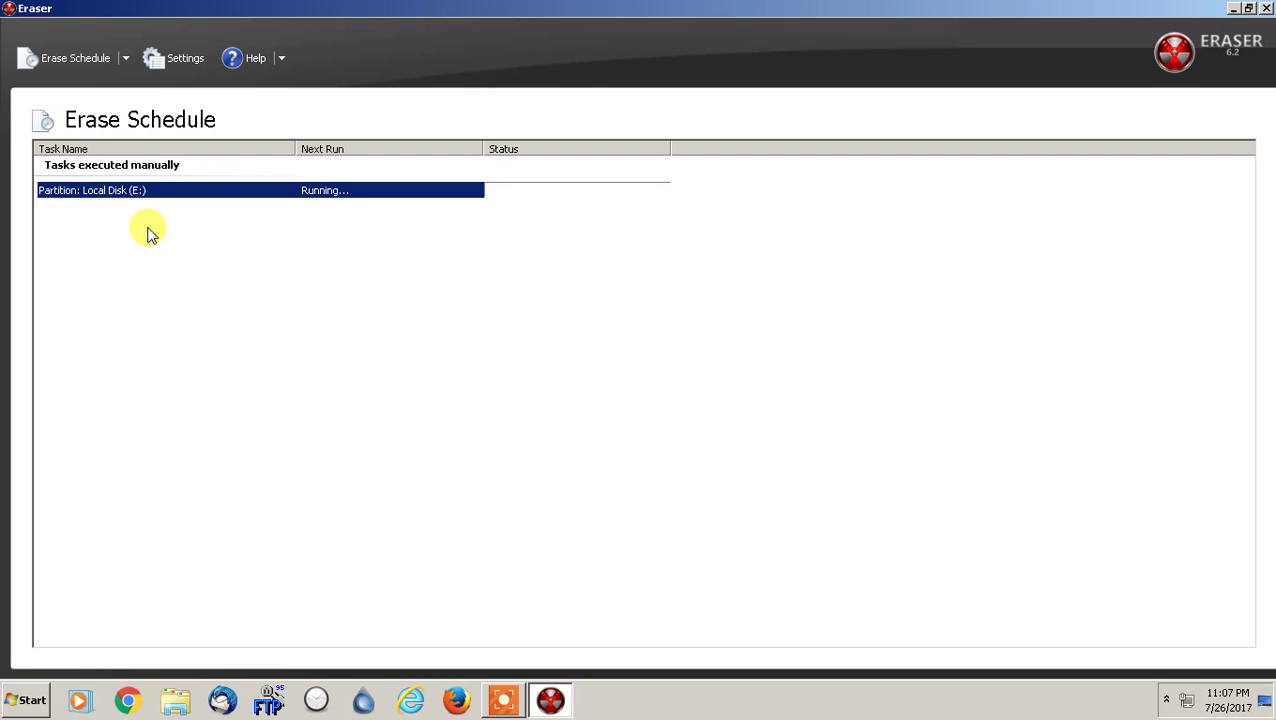